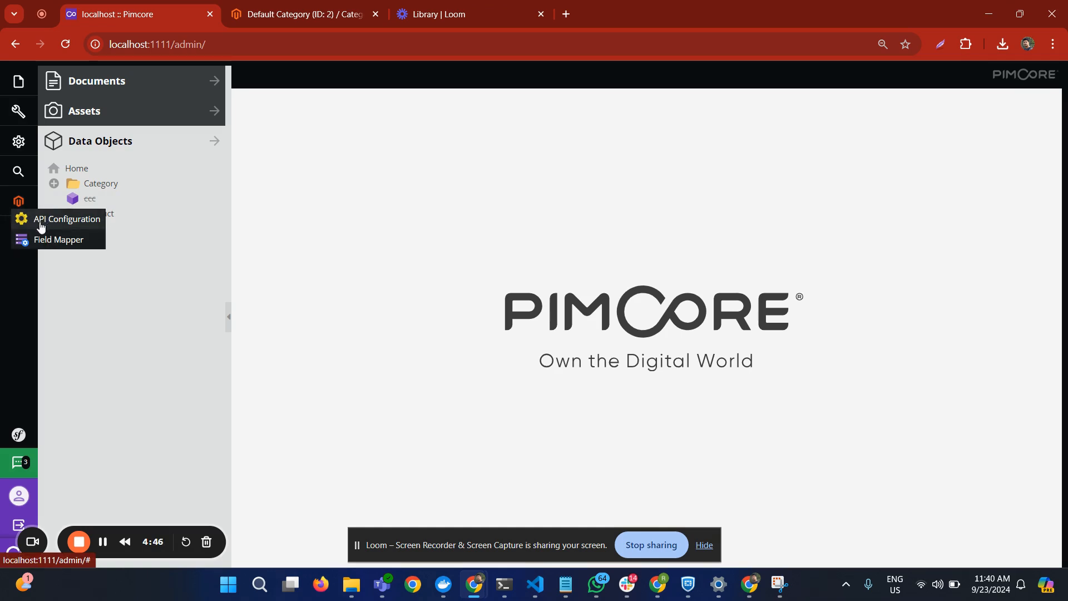
- Open the Magento API Configuration and review the endpoint URL, access token and available category classes
left_click(68, 222)
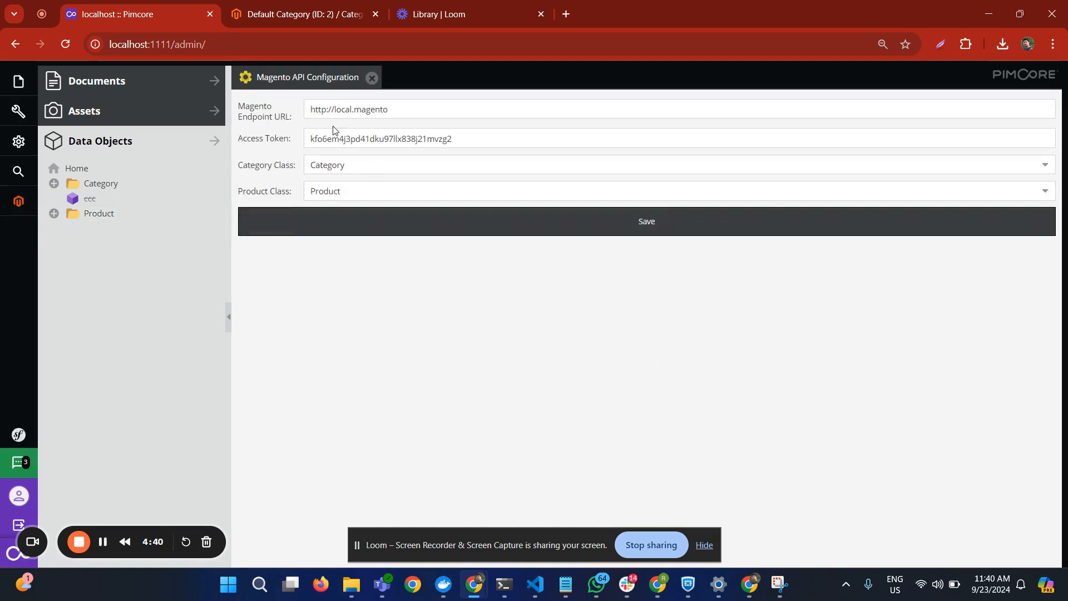
left_click(319, 112)
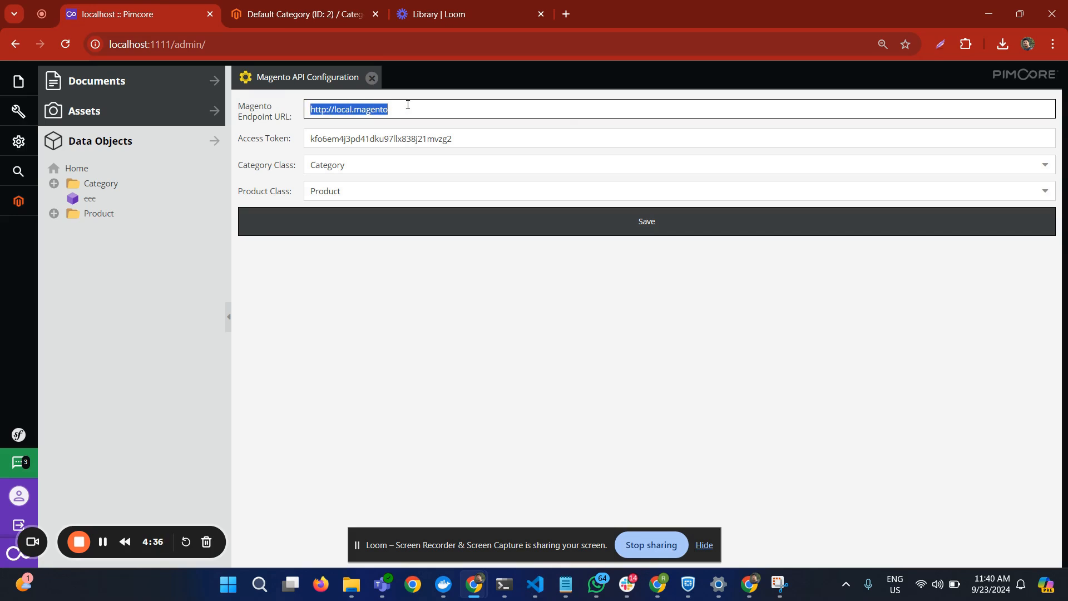
left_click(340, 141)
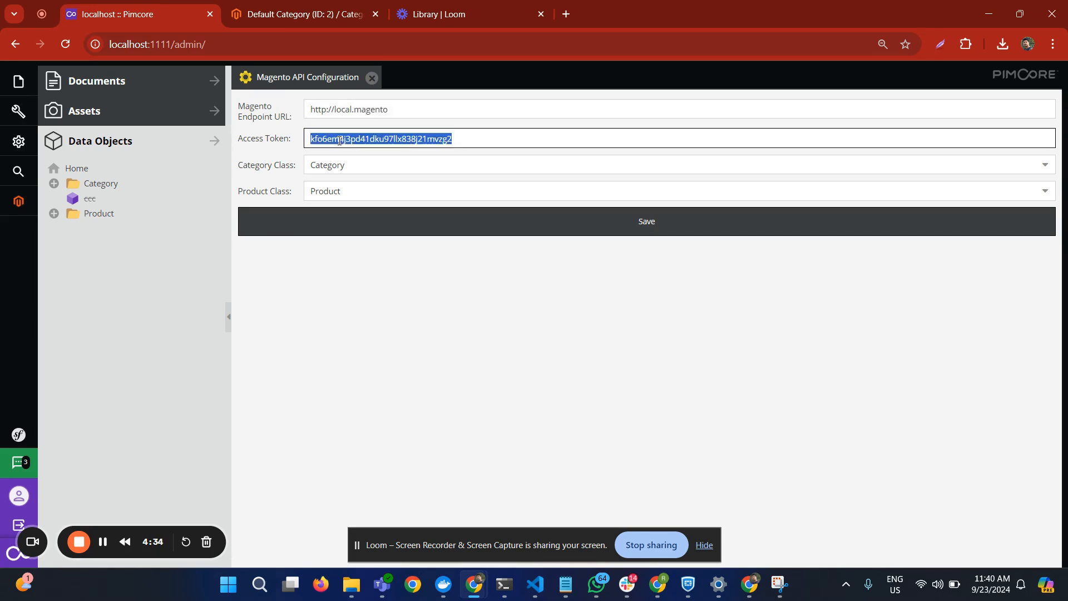
left_click(326, 171)
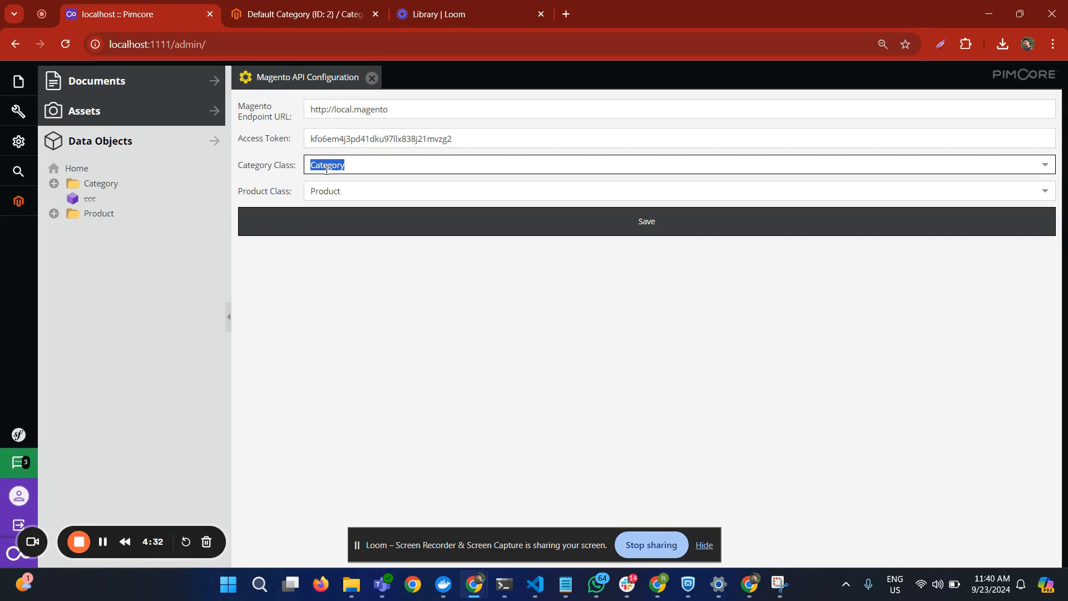
left_click(1045, 165)
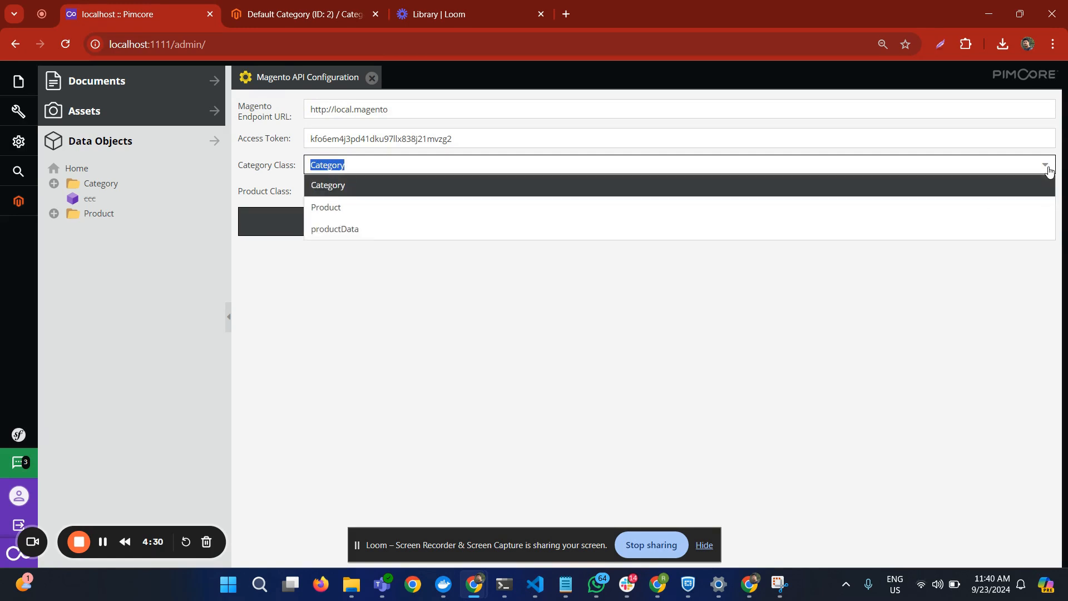
left_click(1001, 270)
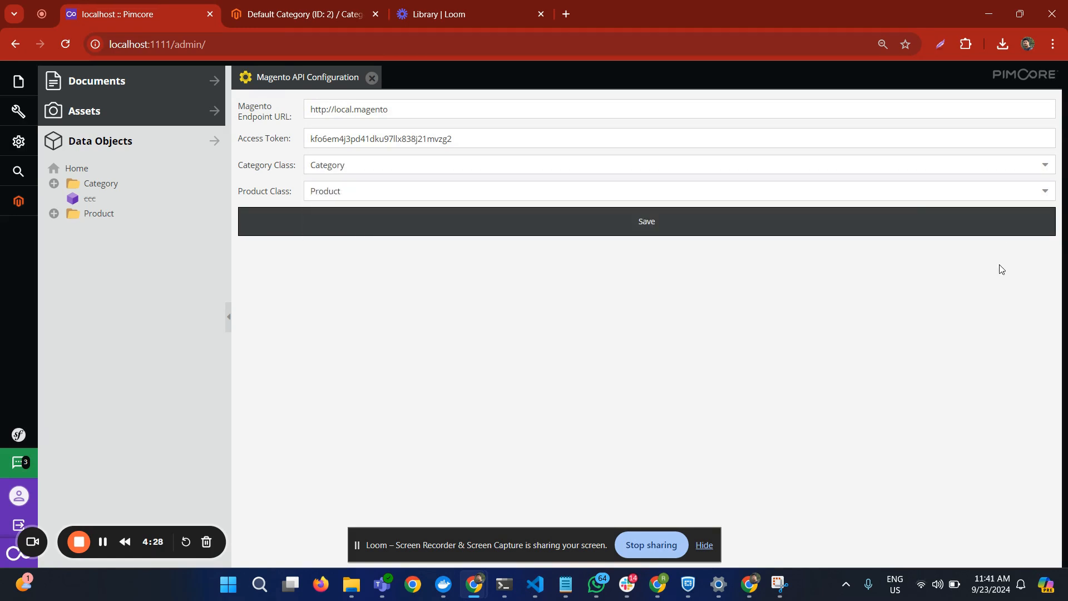
- Choose Product as the product class and save the Magento API configuration
double_click(326, 191)
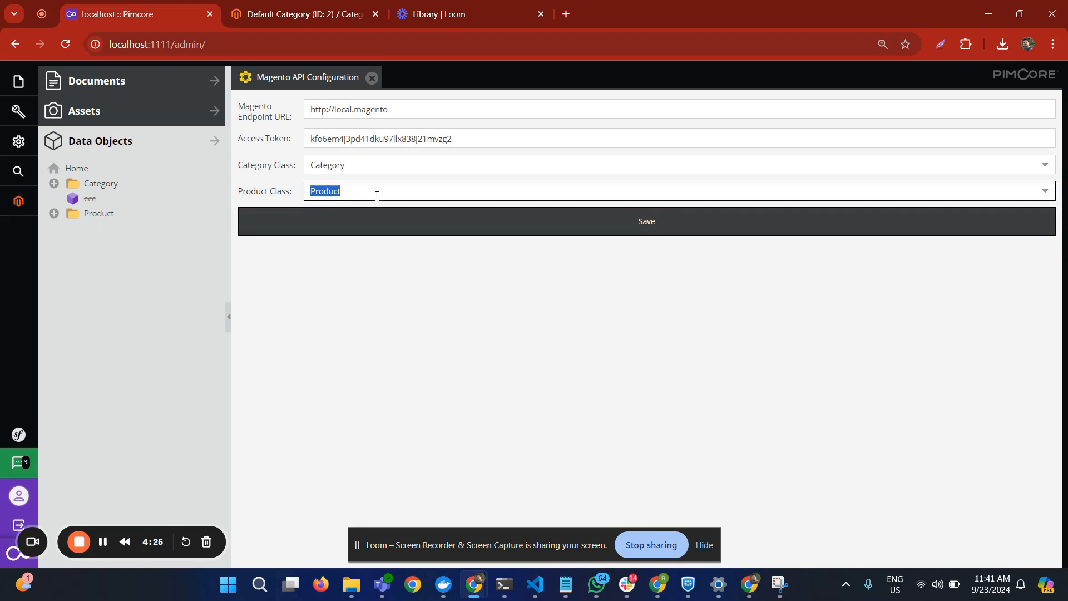
left_click(1045, 196)
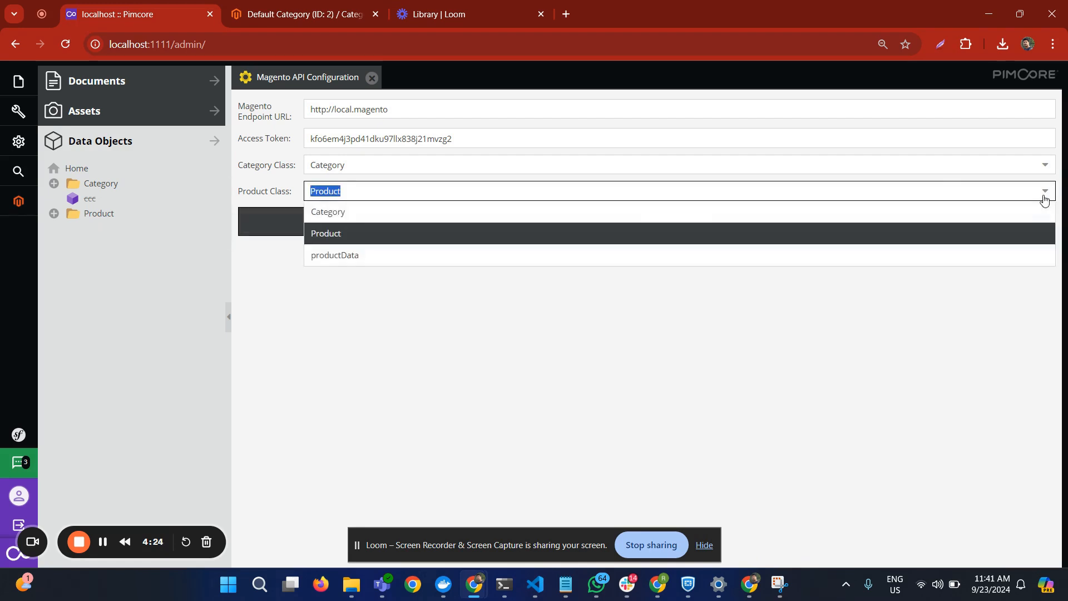
left_click(916, 238)
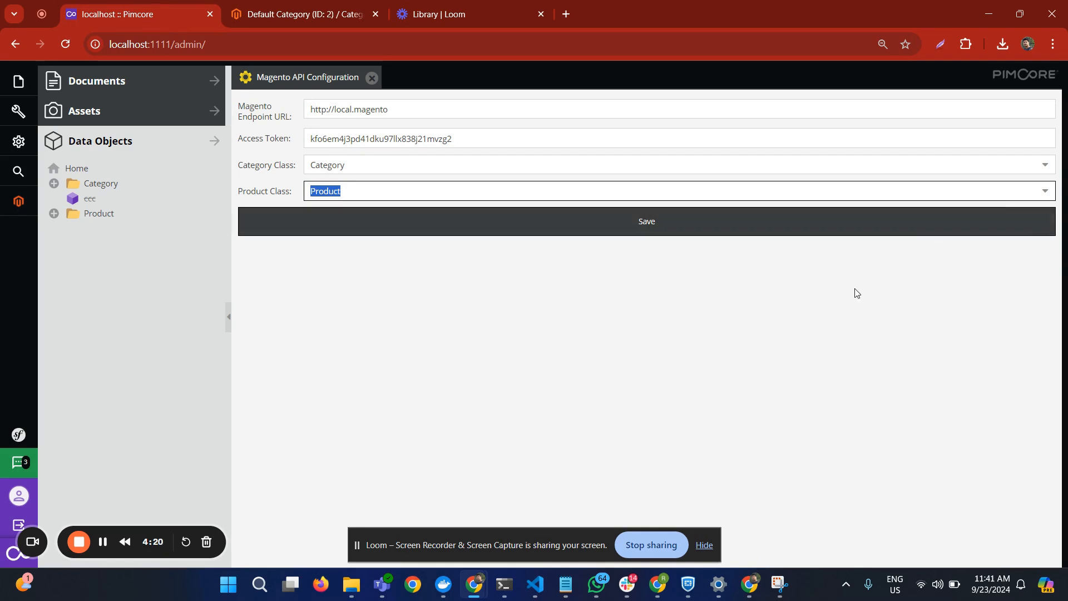
left_click(646, 230)
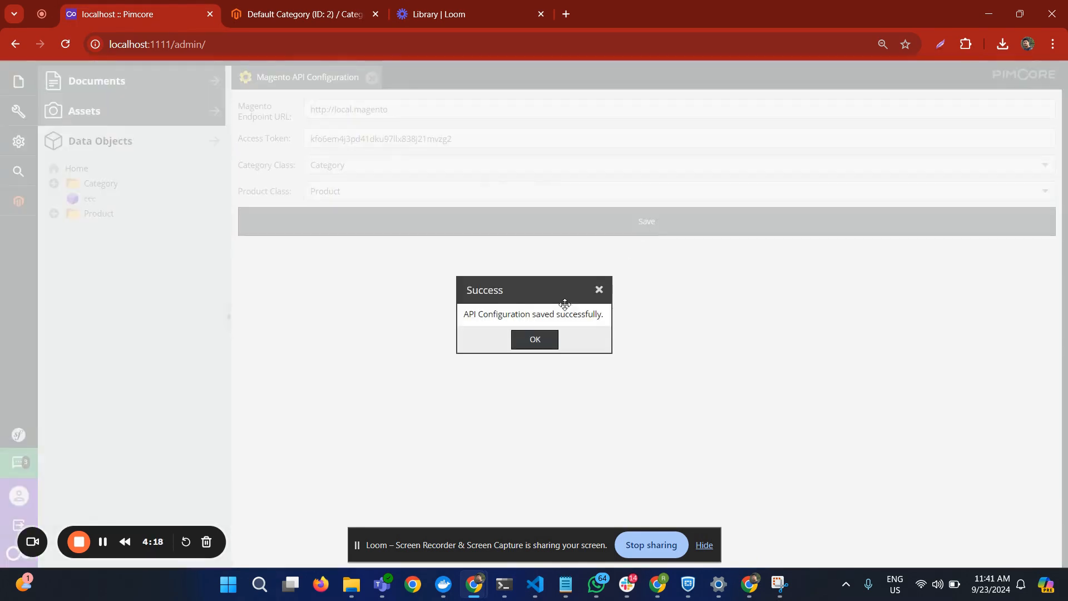
left_click(534, 340)
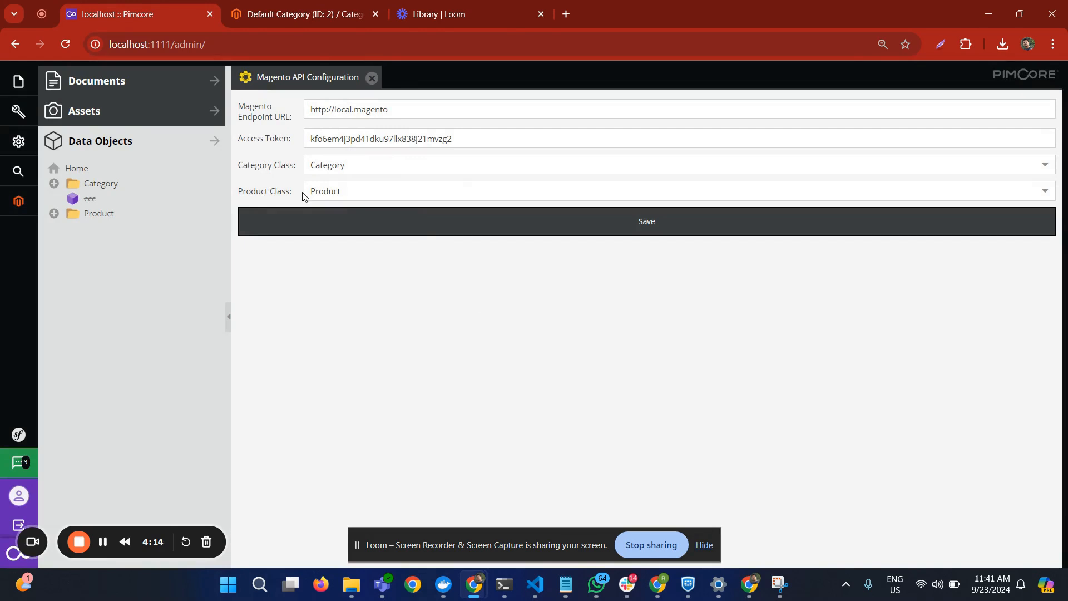
- Open the Magento Field Mapper and map the category field name to the Pimcore field Name
mouse_move(18, 201)
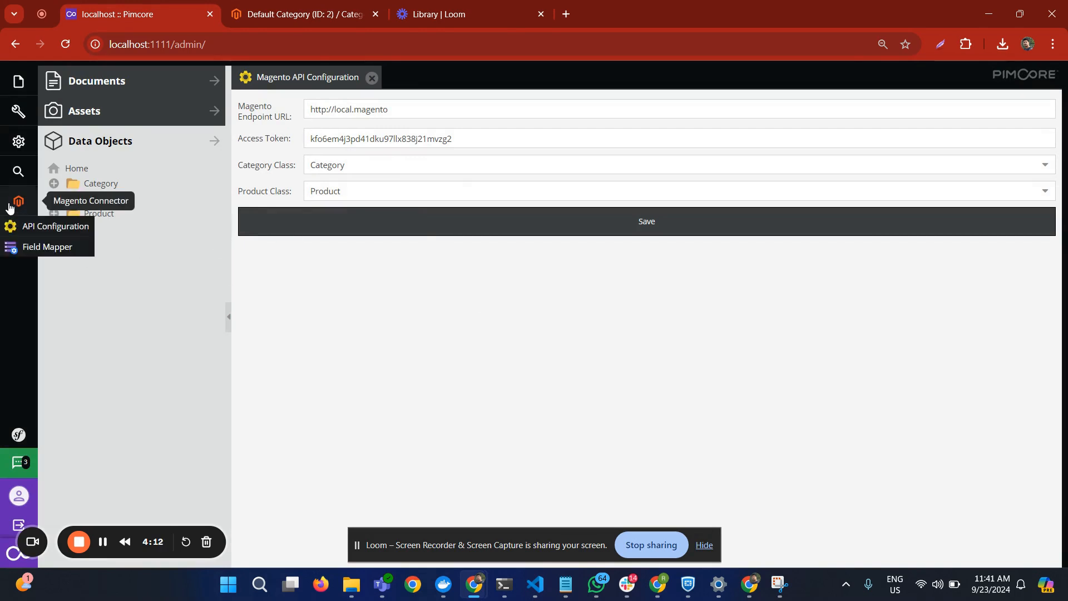
left_click(46, 248)
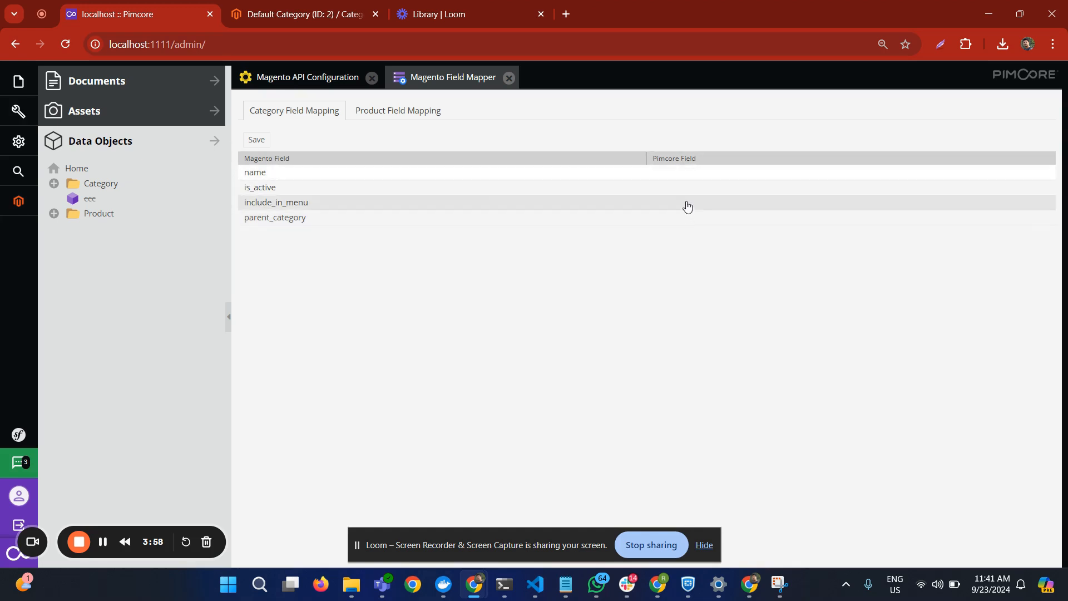
double_click(696, 177)
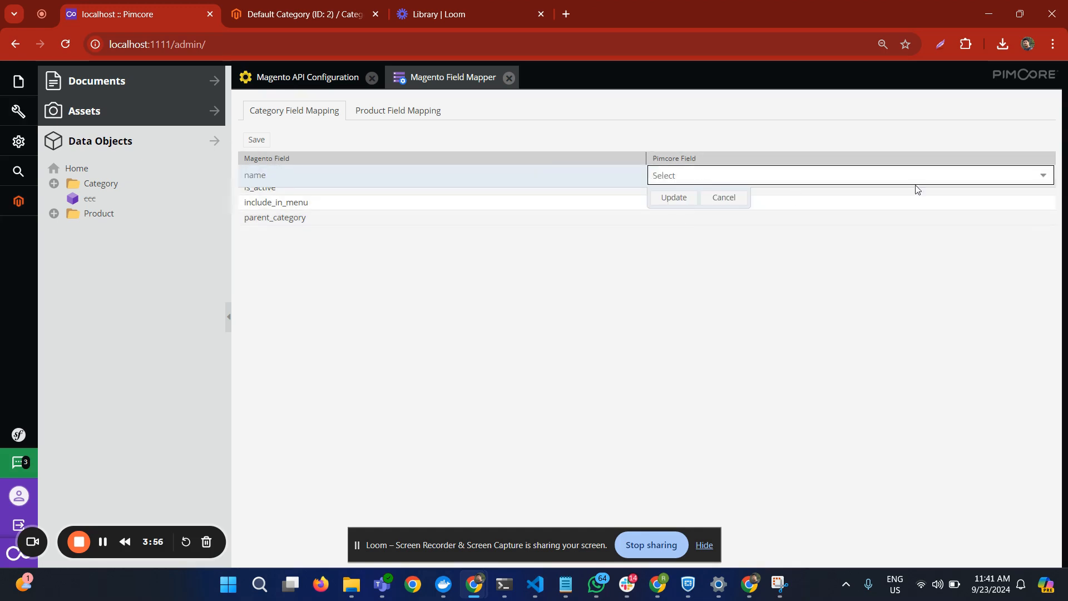
left_click(1044, 177)
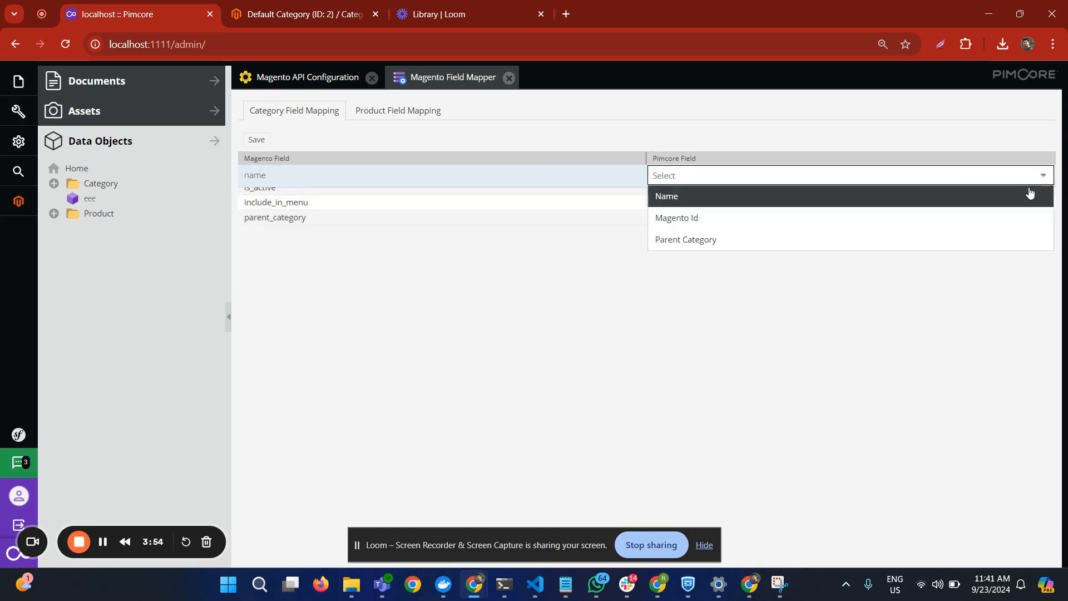
left_click(968, 198)
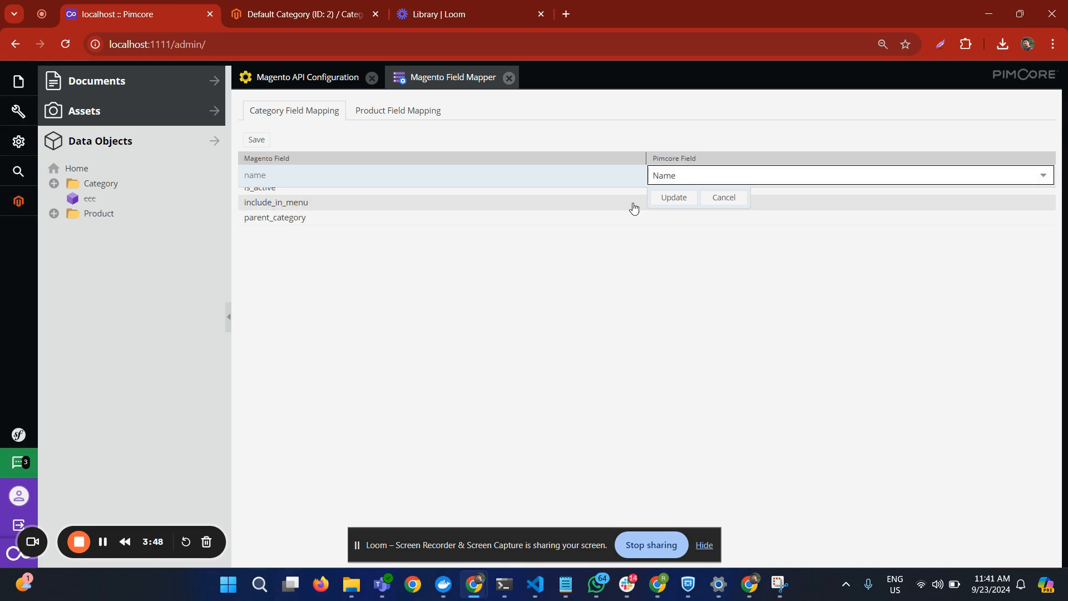
left_click(671, 200)
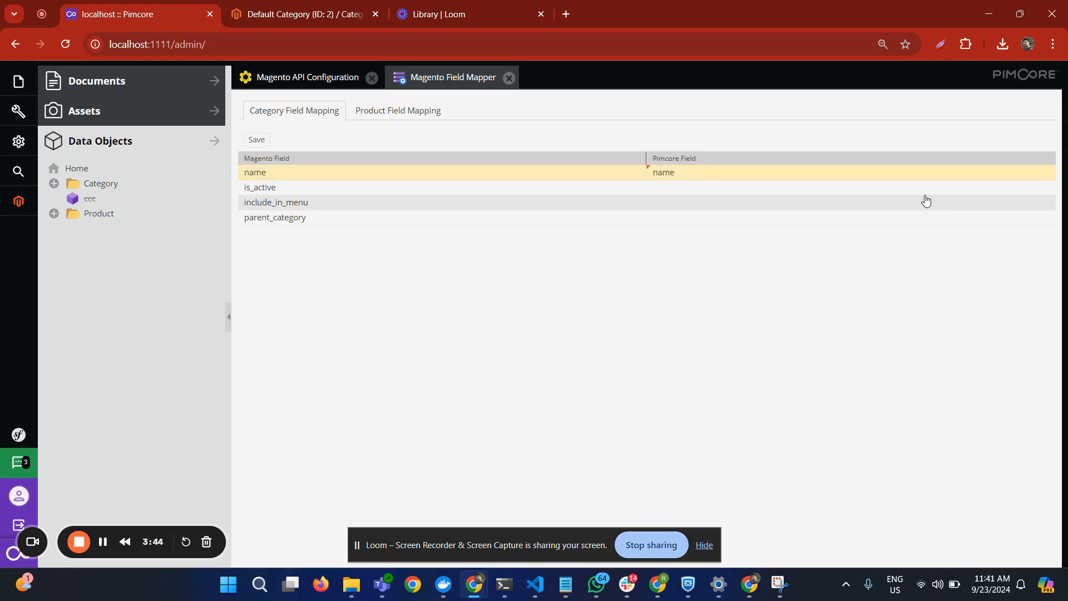
- Map the category field parent_category to the Pimcore field Parent Category and save the category mappings
double_click(919, 222)
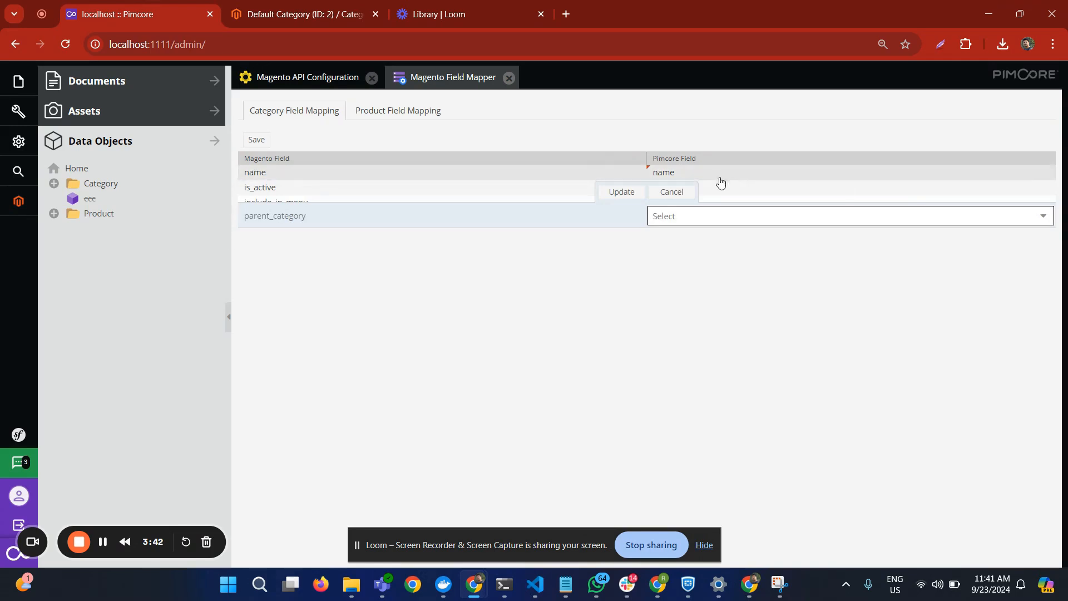
left_click(1048, 220)
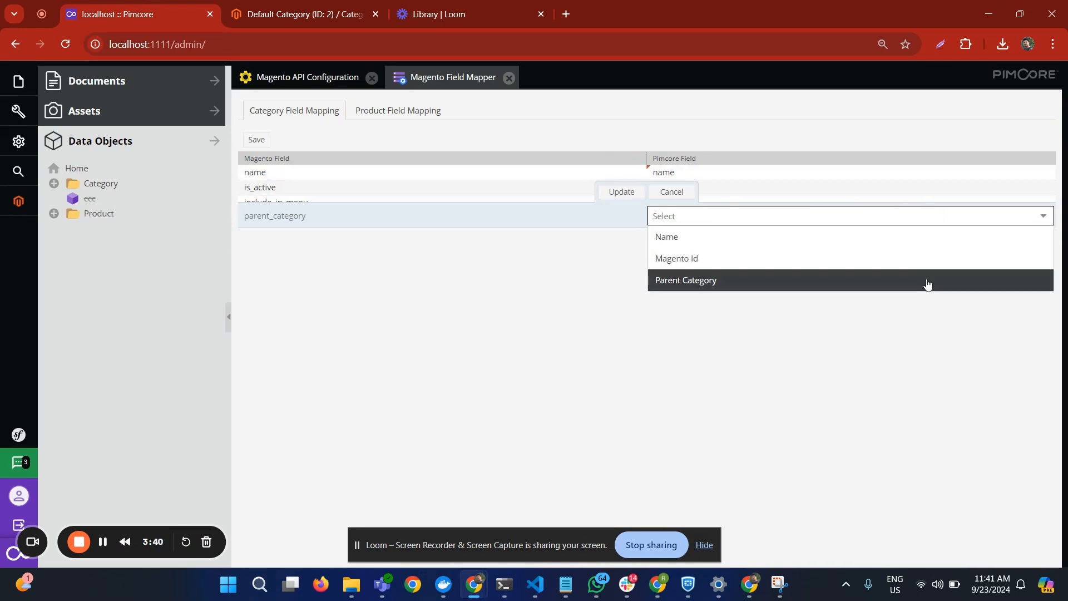
left_click(927, 284)
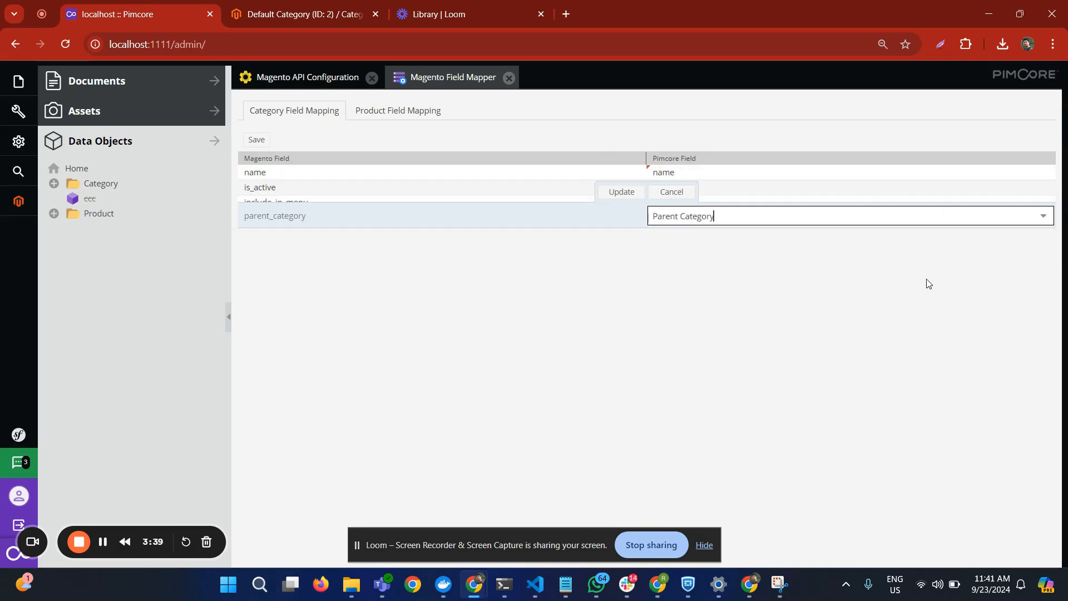
left_click(616, 193)
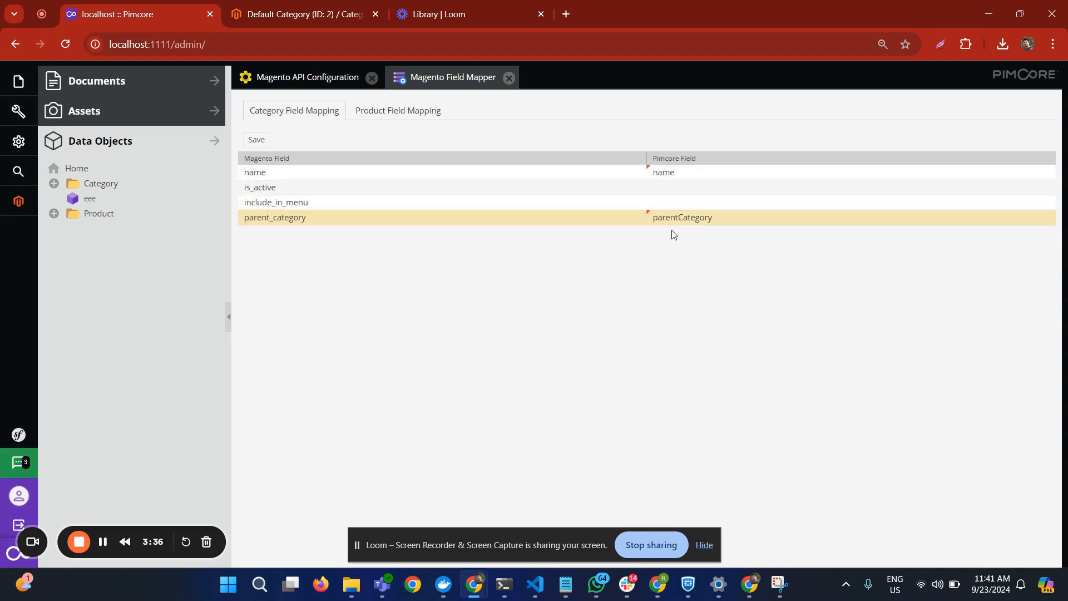
left_click(257, 143)
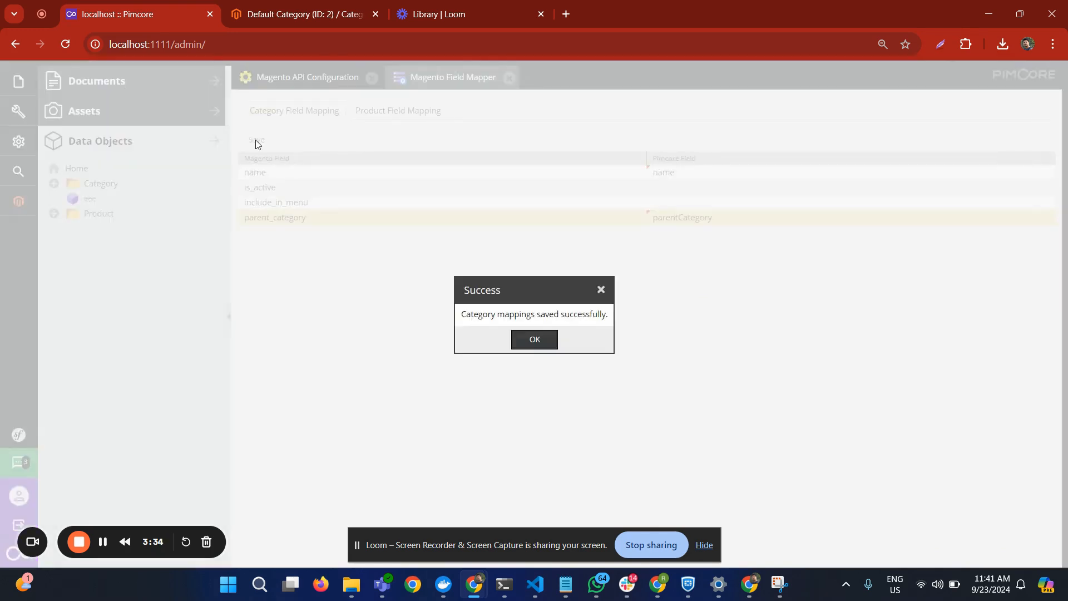
left_click(537, 340)
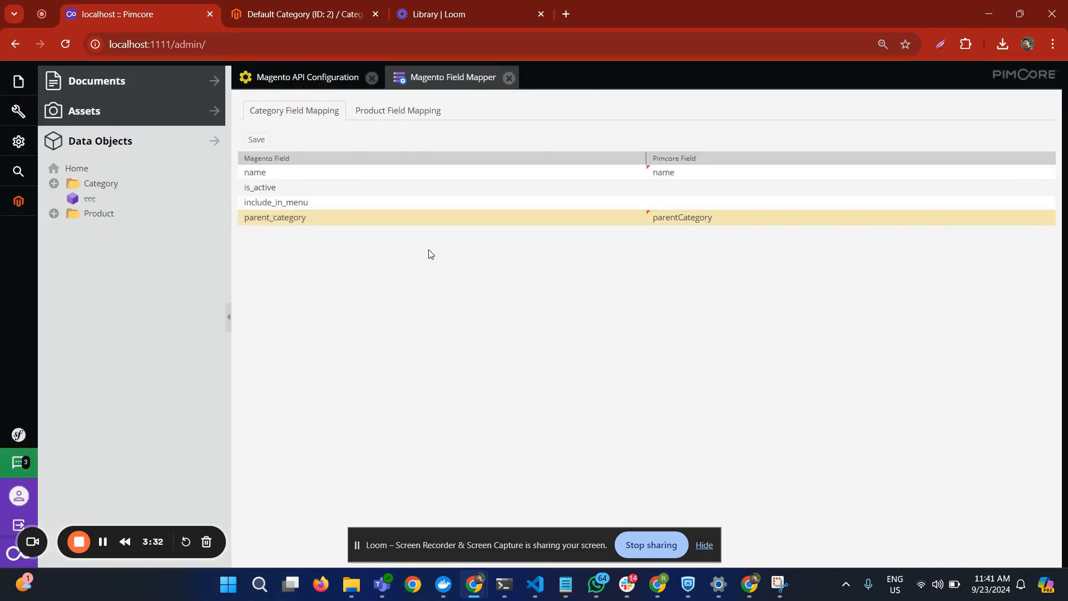
- Switch to the product field mapping and map the Magento field sku to the Pimcore field Sku
left_click(398, 121)
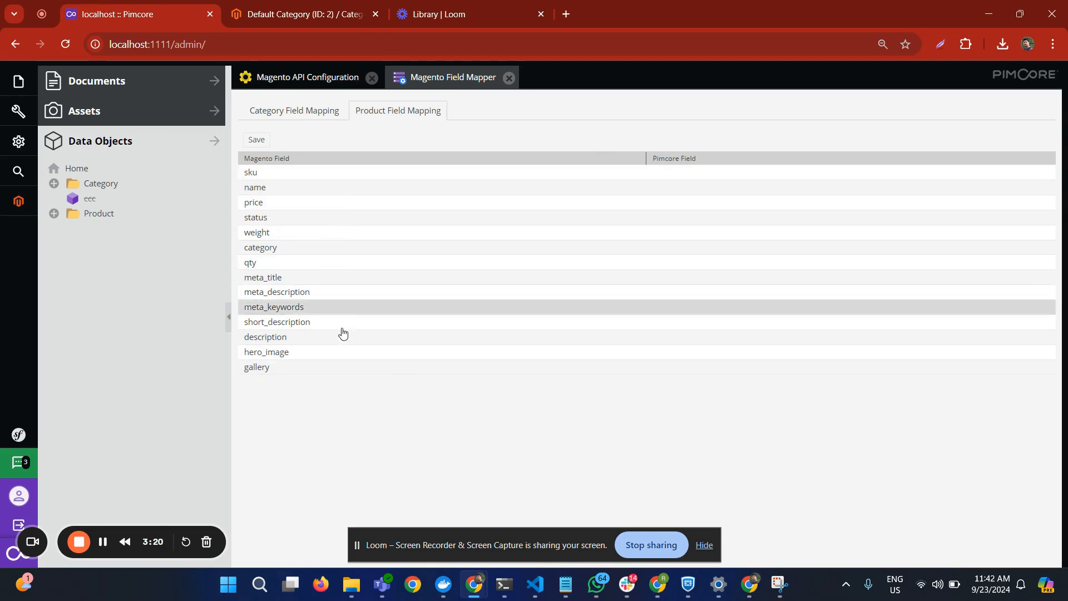
double_click(711, 173)
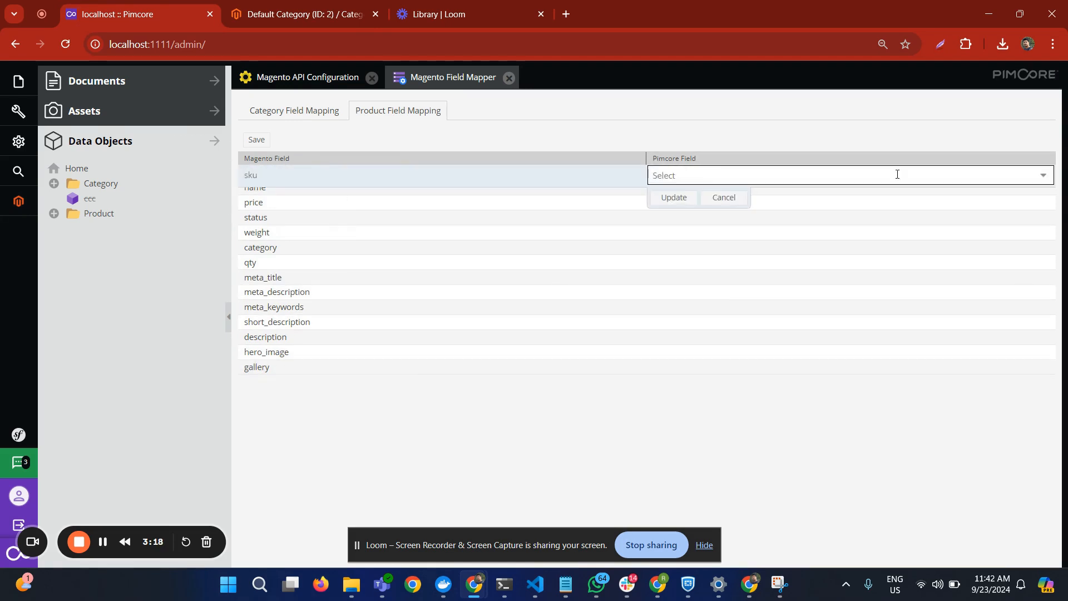
left_click(1043, 177)
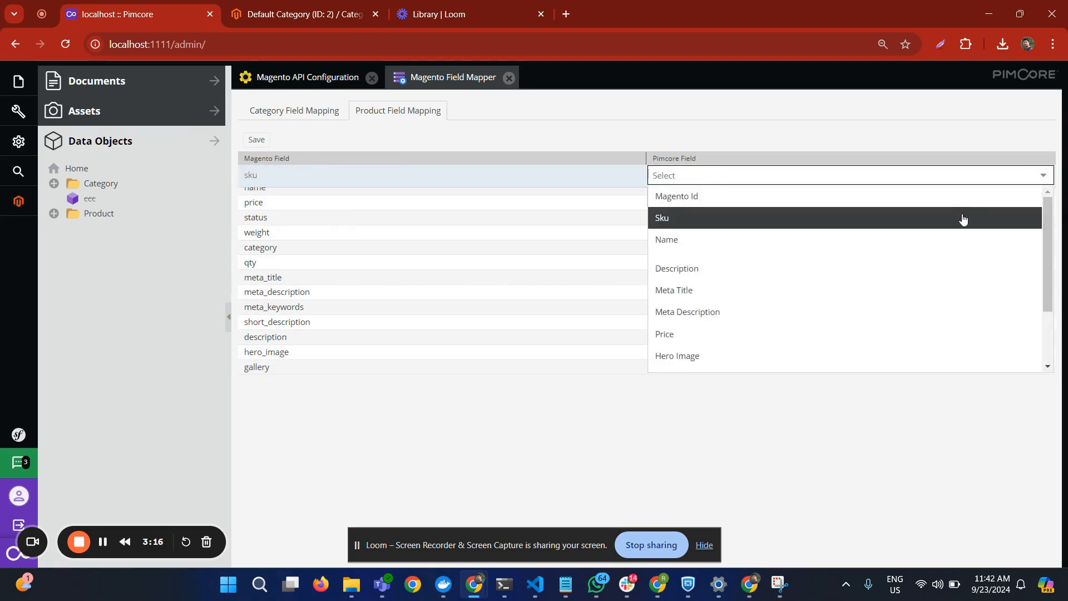
left_click(961, 219)
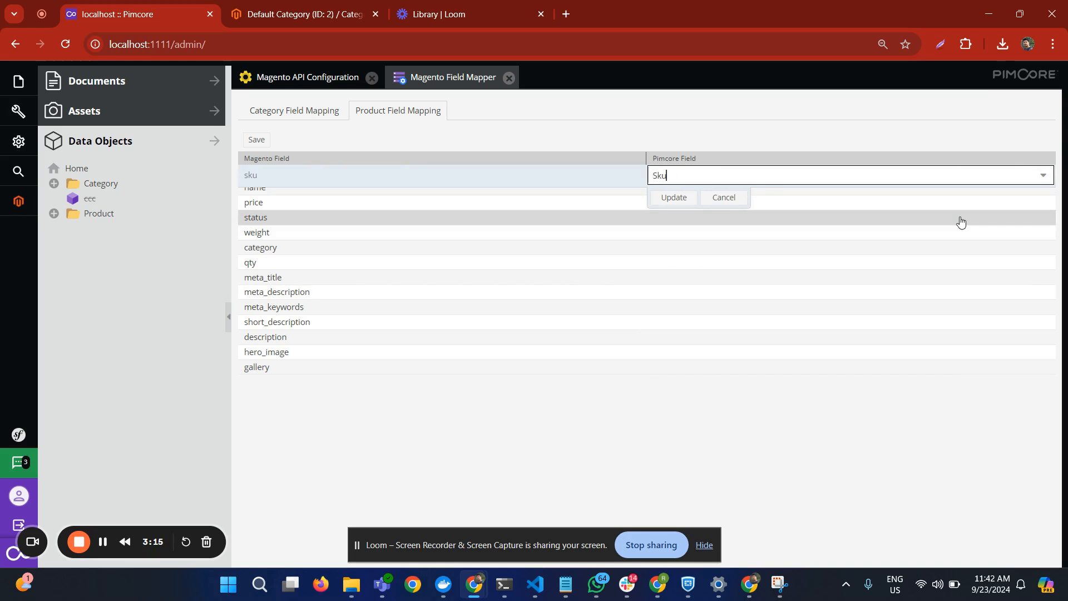
left_click(676, 195)
- Map the Magento product field name to the Pimcore field Name
double_click(792, 185)
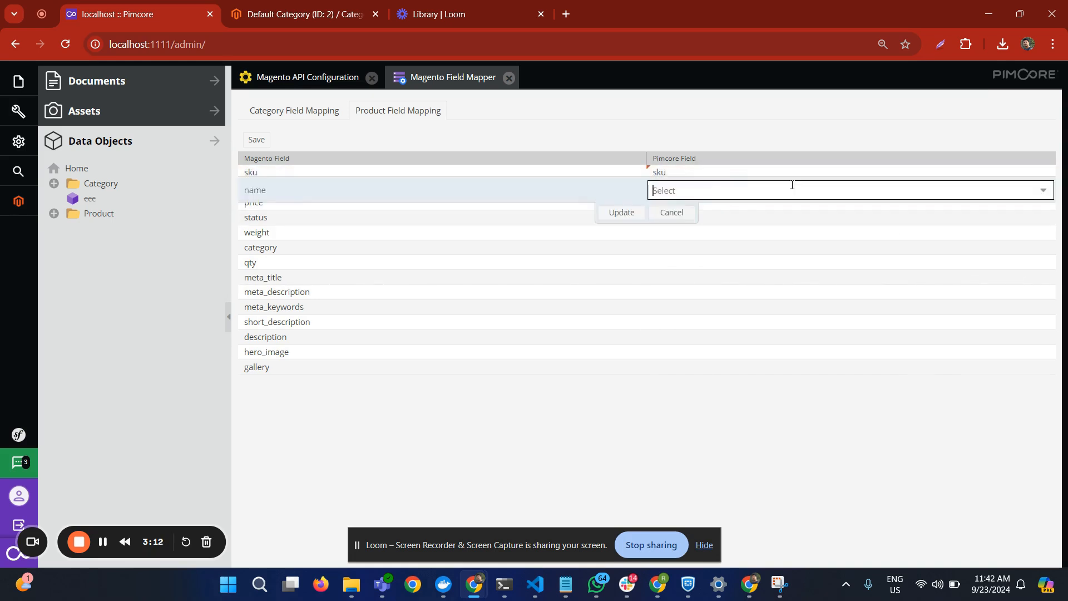
left_click(1044, 194)
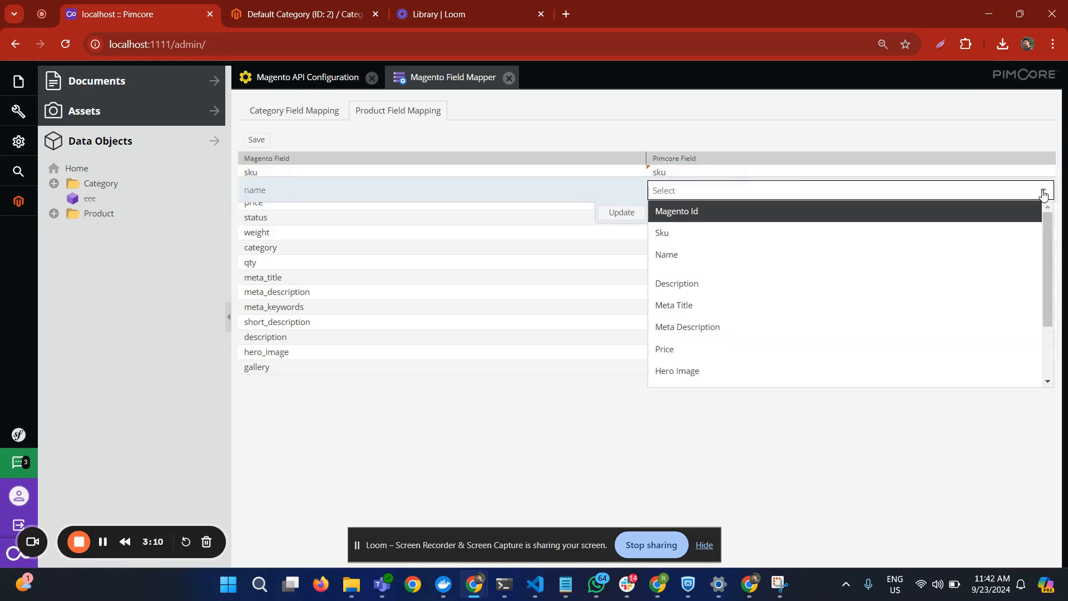
left_click(902, 254)
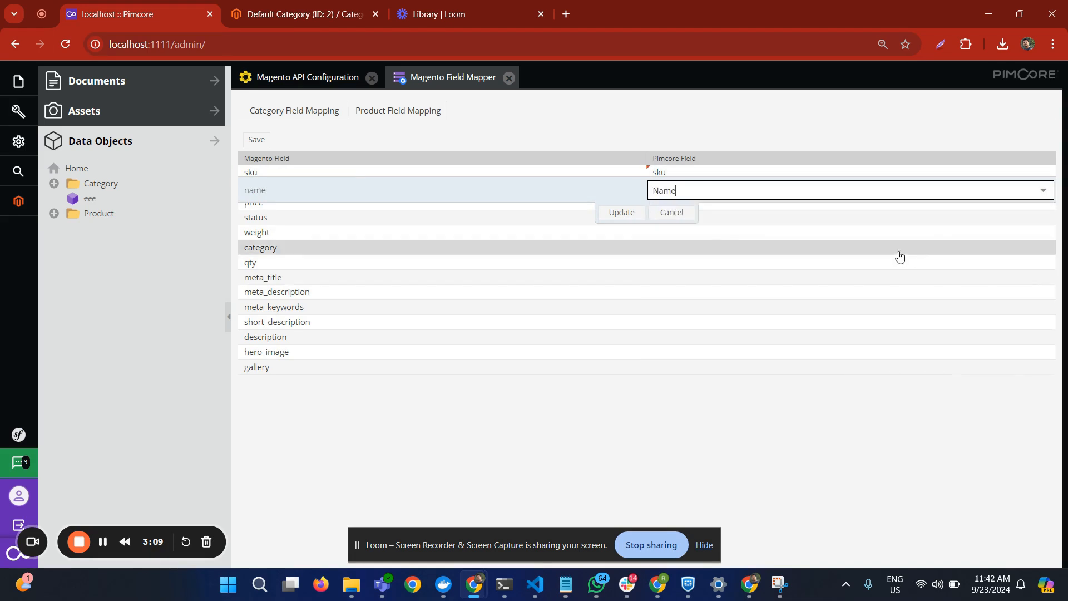
left_click(623, 213)
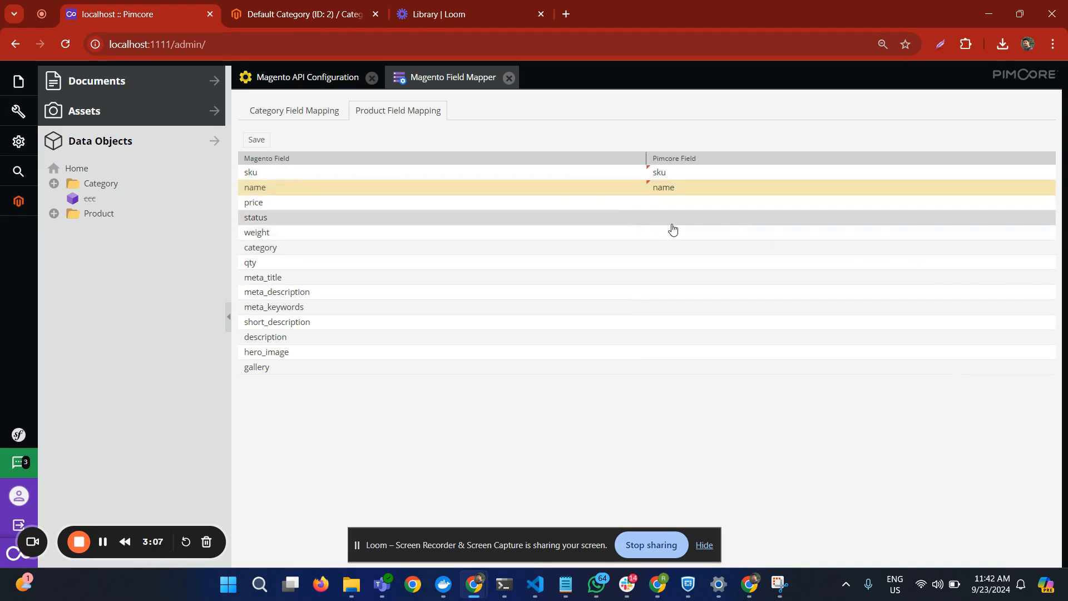
- Map the Magento product field price to the Pimcore field Price
double_click(841, 205)
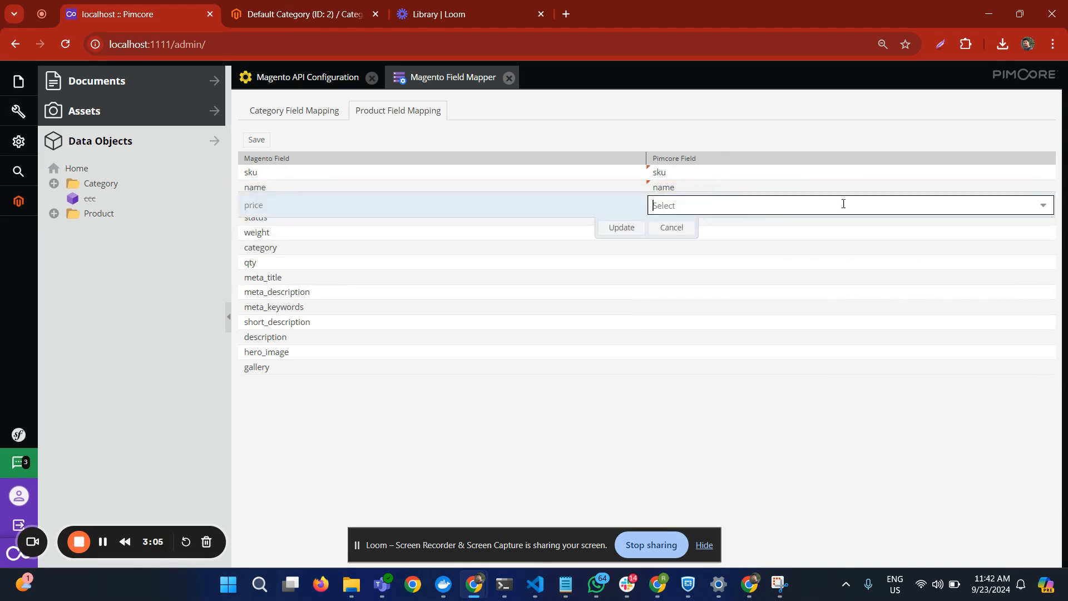
left_click(1044, 205)
scroll(944, 308, "down", 1)
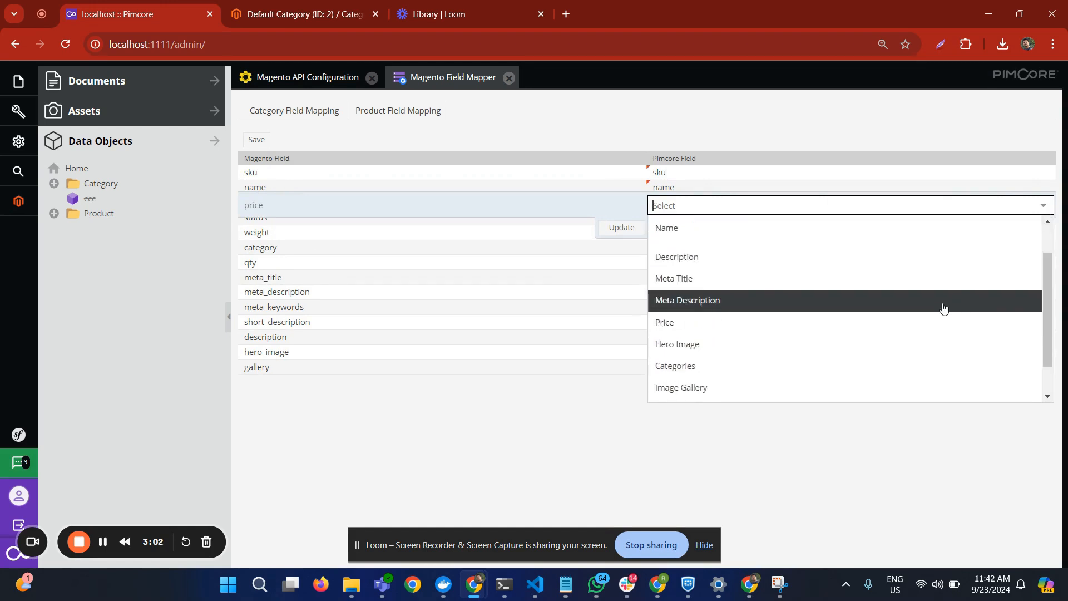
left_click(928, 322)
left_click(624, 229)
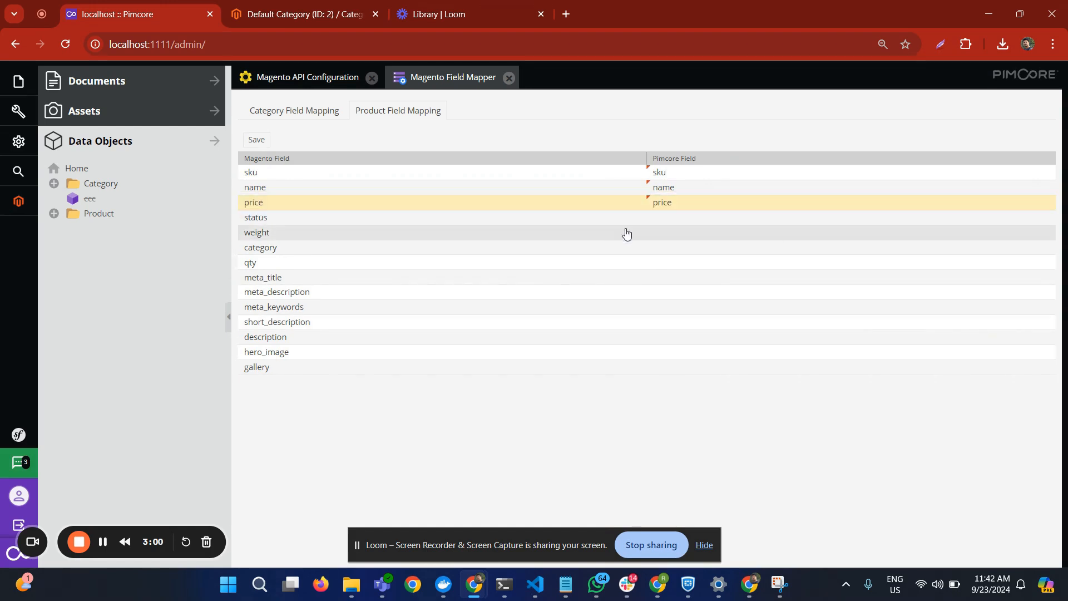
double_click(725, 221)
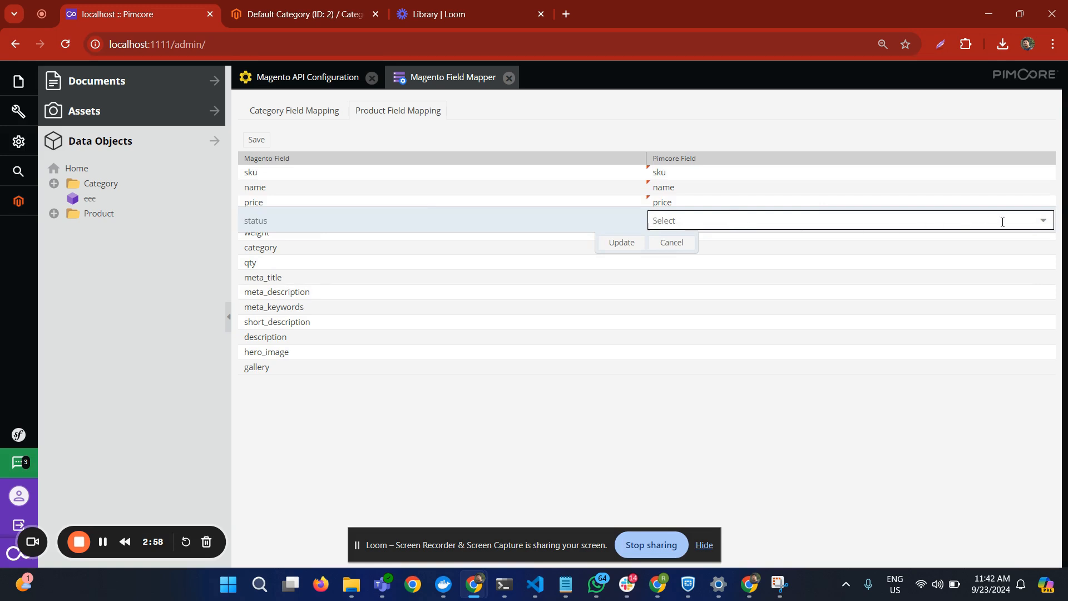
left_click(1044, 223)
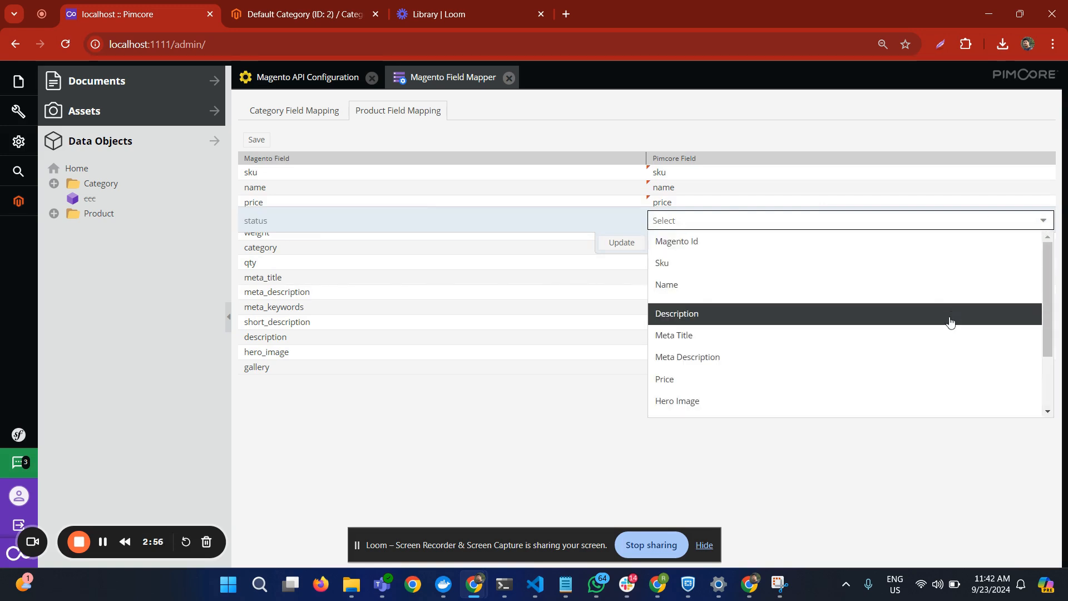
scroll(951, 320, "down", 2)
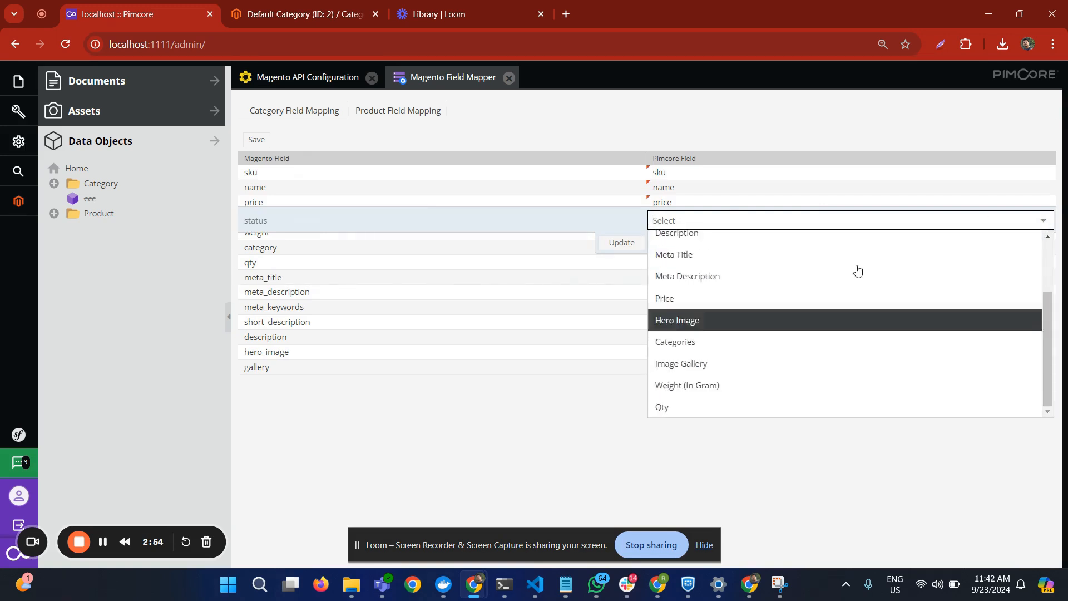
left_click(885, 415)
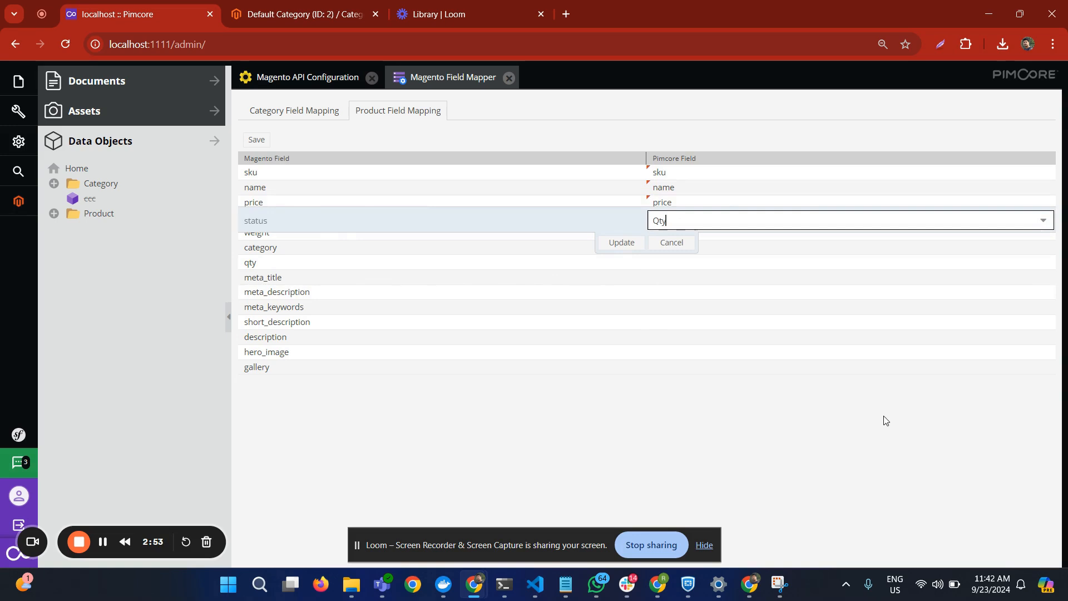
- Map the Magento product field category to the Pimcore field Categories
left_click(809, 246)
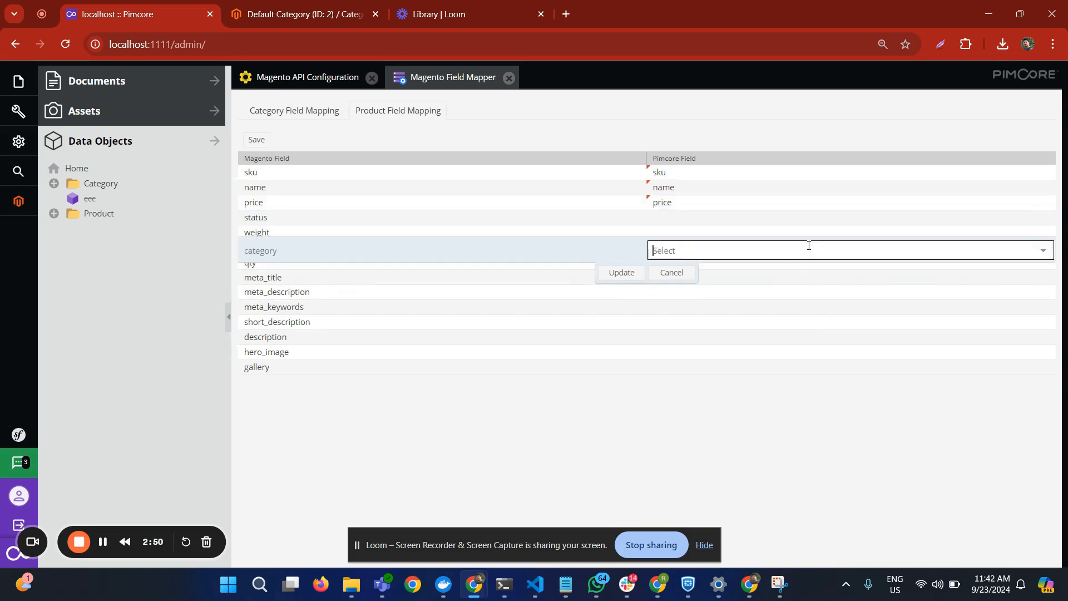
left_click(1045, 254)
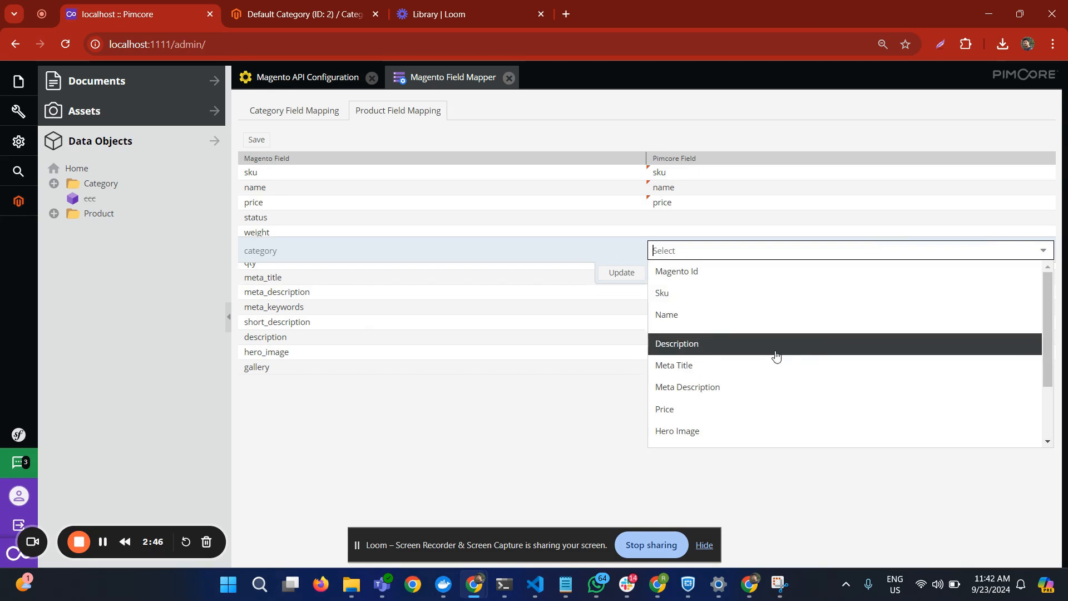
scroll(776, 356, "down", 3)
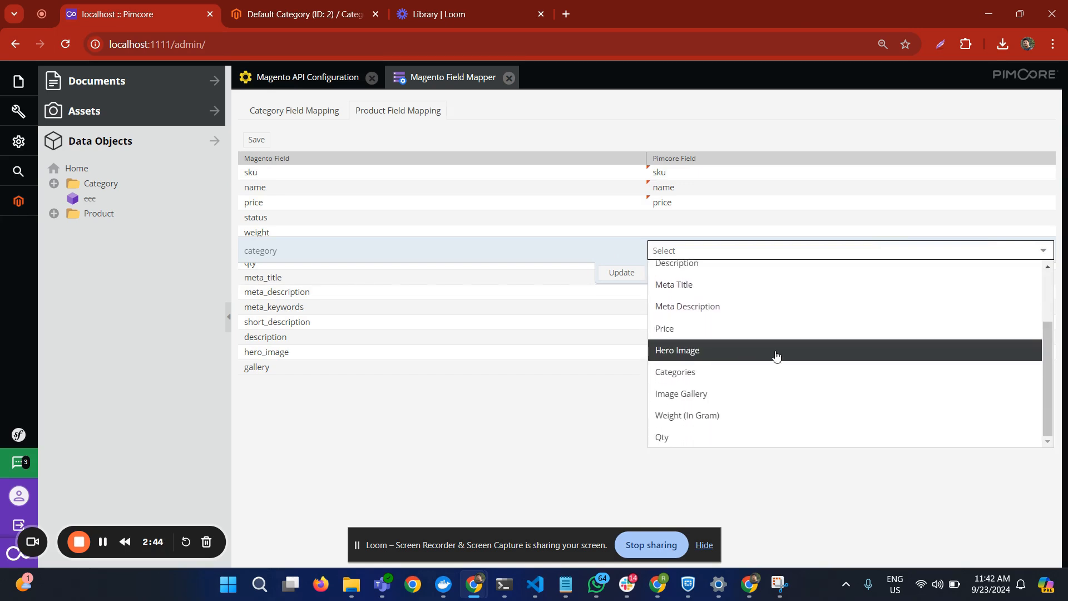
left_click(744, 379)
left_click(622, 273)
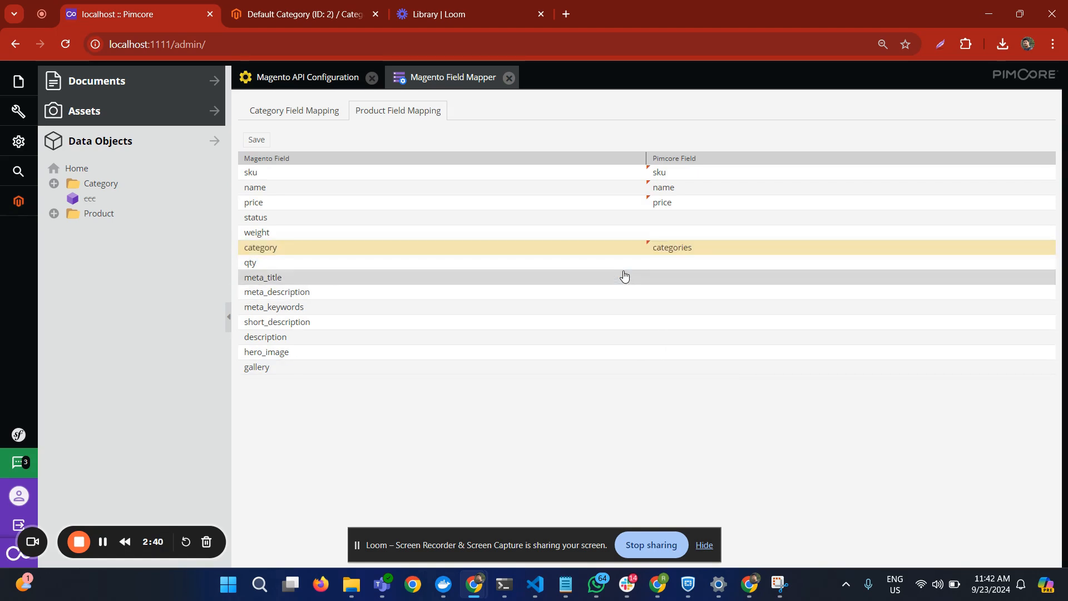
- Map the Magento product field weight to the Pimcore field Weight (In Gram)
double_click(704, 234)
left_click(1043, 239)
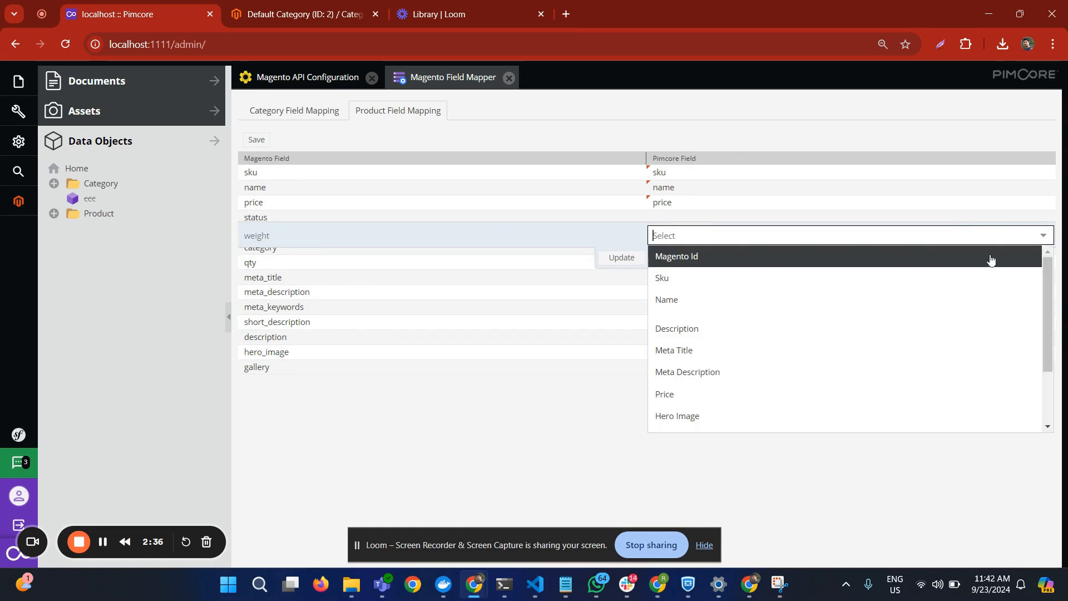
scroll(871, 327, "down", 3)
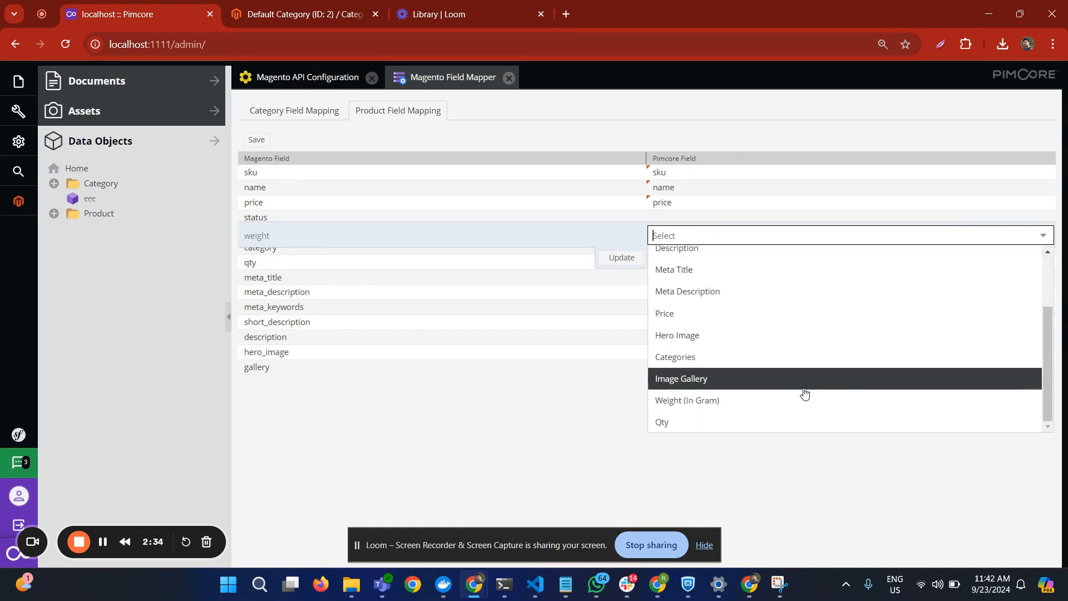
left_click(794, 400)
left_click(622, 257)
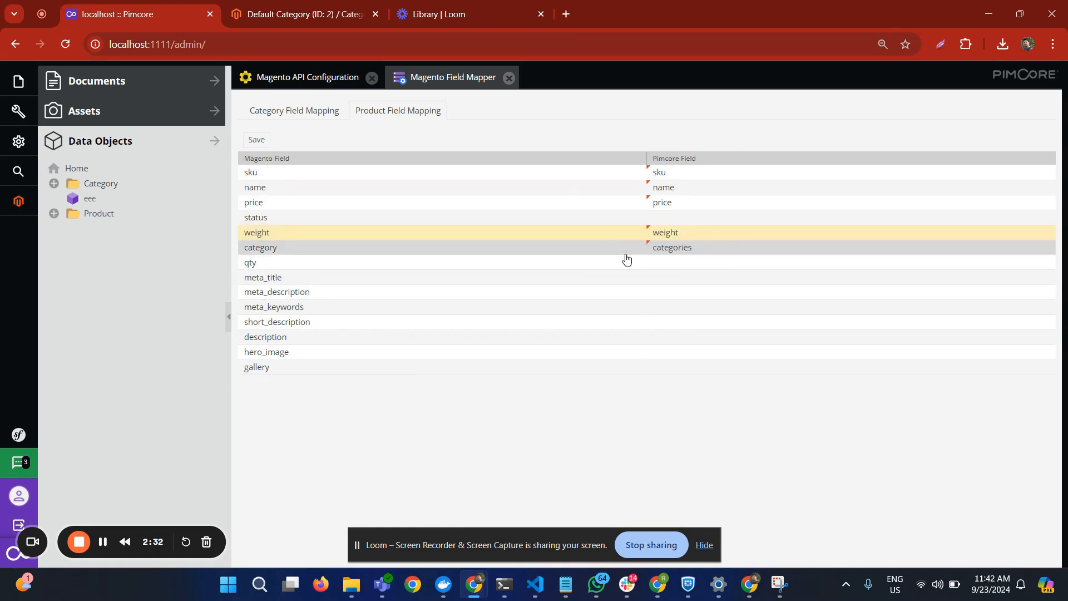
- Map the Magento product field hero_image to the Pimcore field Hero Image
double_click(781, 352)
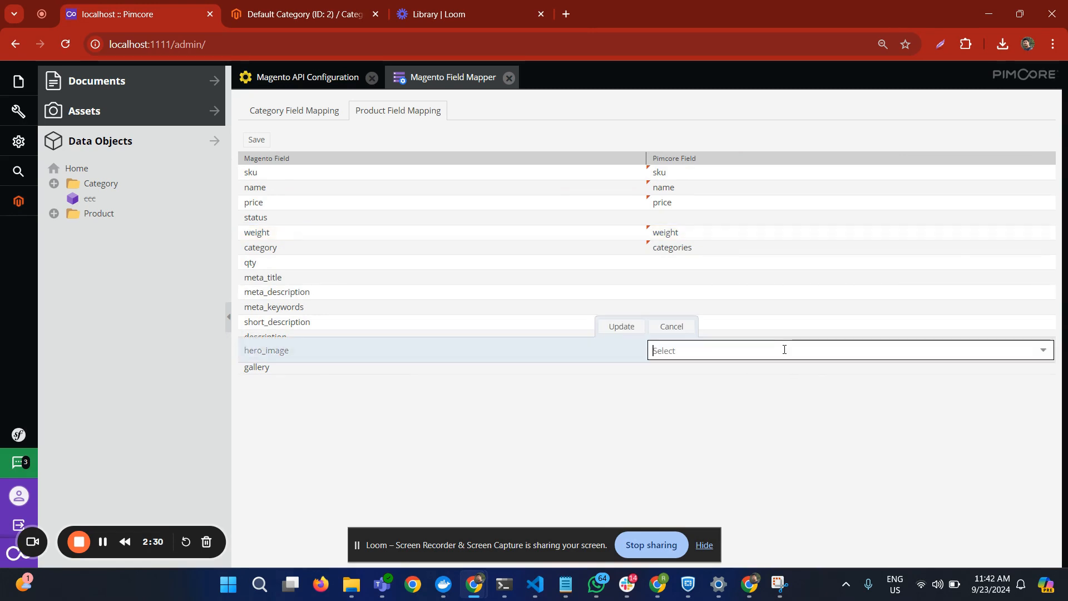
left_click(1045, 351)
scroll(968, 440, "down", 3)
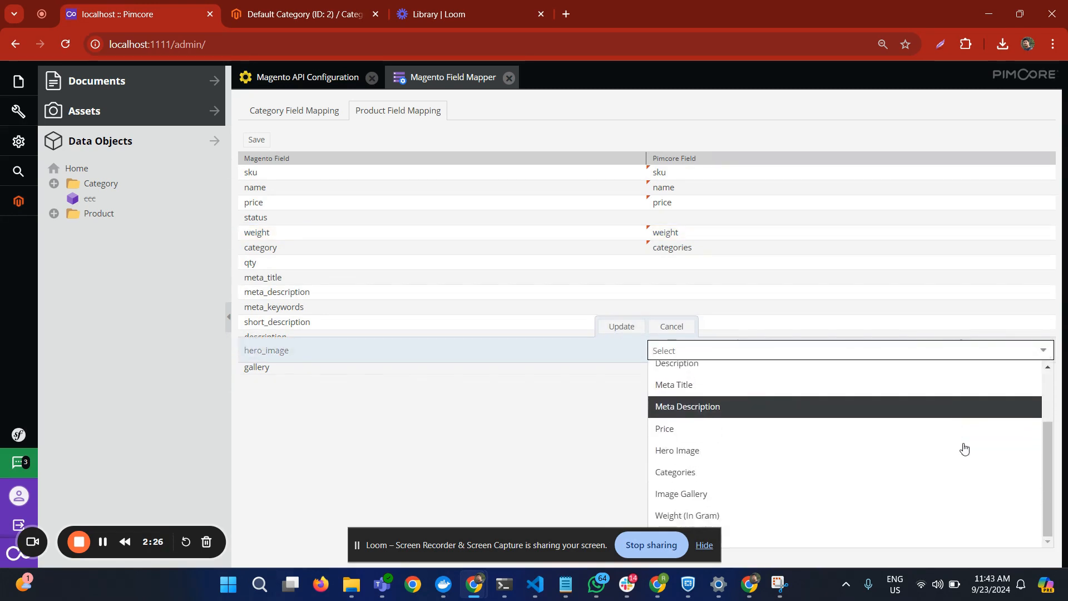
left_click(944, 452)
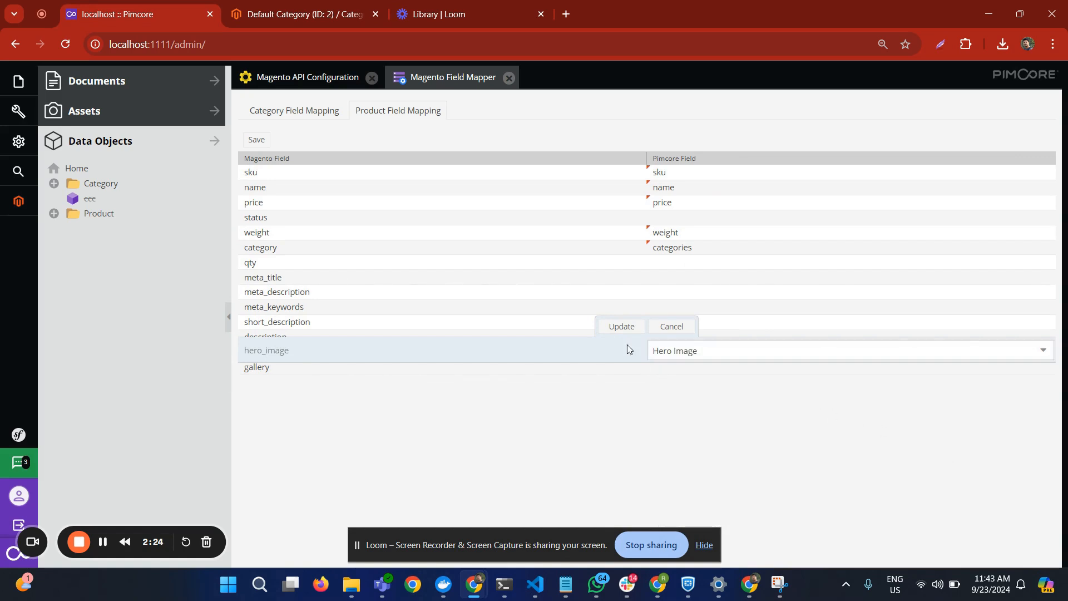
left_click(609, 328)
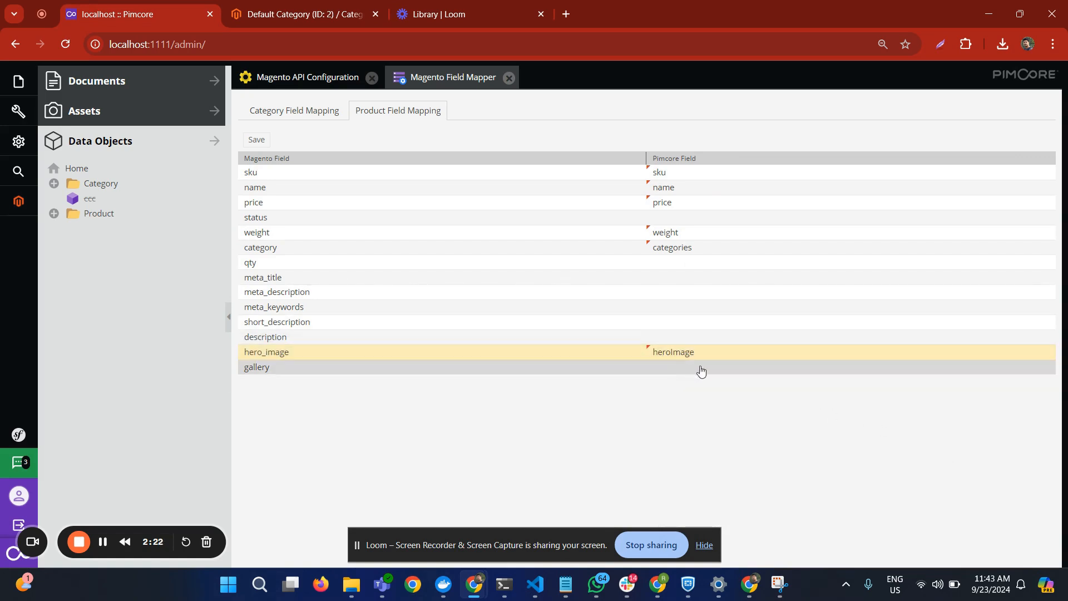
- Map the Magento product field short_description to the Pimcore field Description
double_click(704, 321)
left_click(1043, 327)
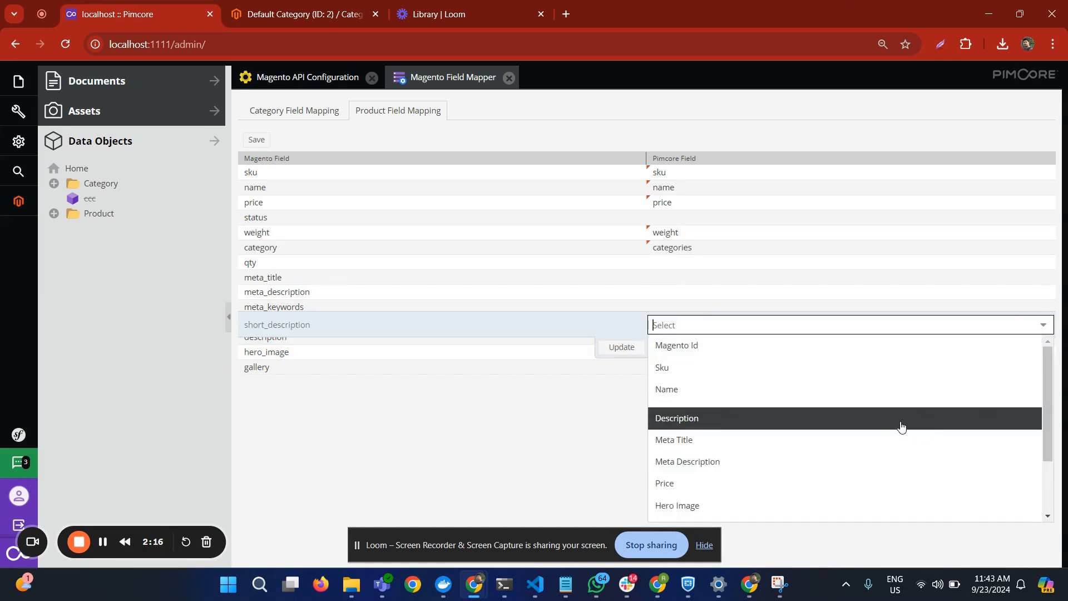
left_click(891, 423)
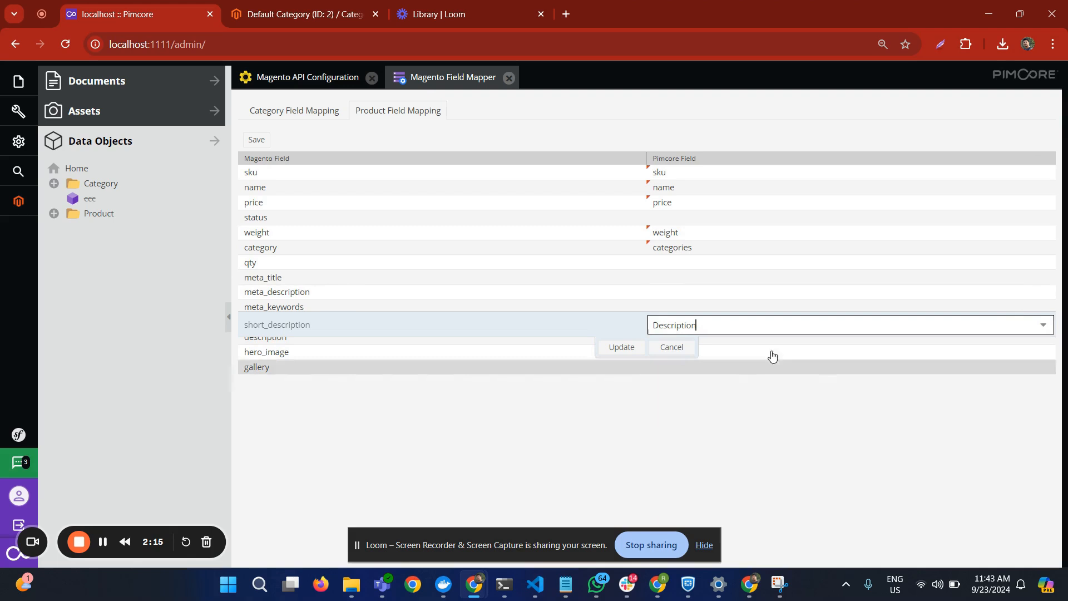
left_click(622, 349)
- Map the Magento product field description to the Pimcore field Description and save the product mappings
double_click(1028, 339)
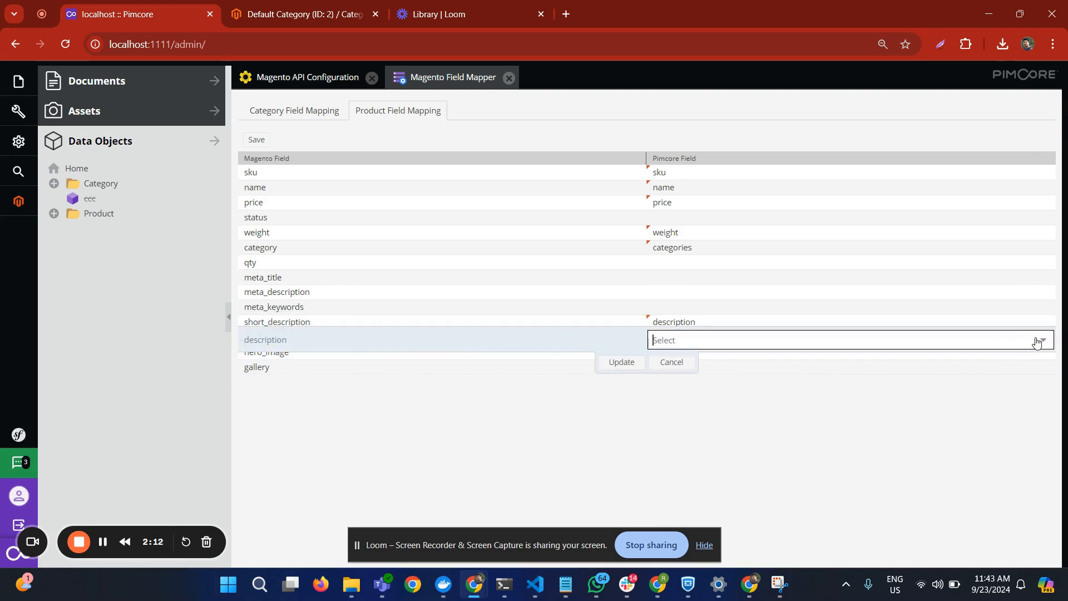
left_click(1040, 340)
left_click(906, 434)
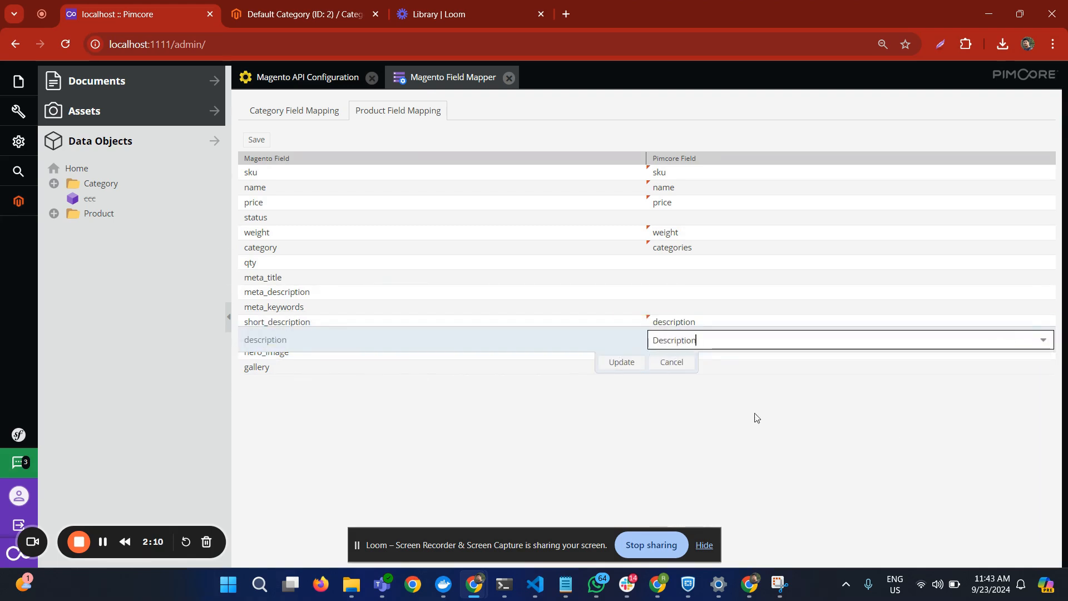
left_click(615, 362)
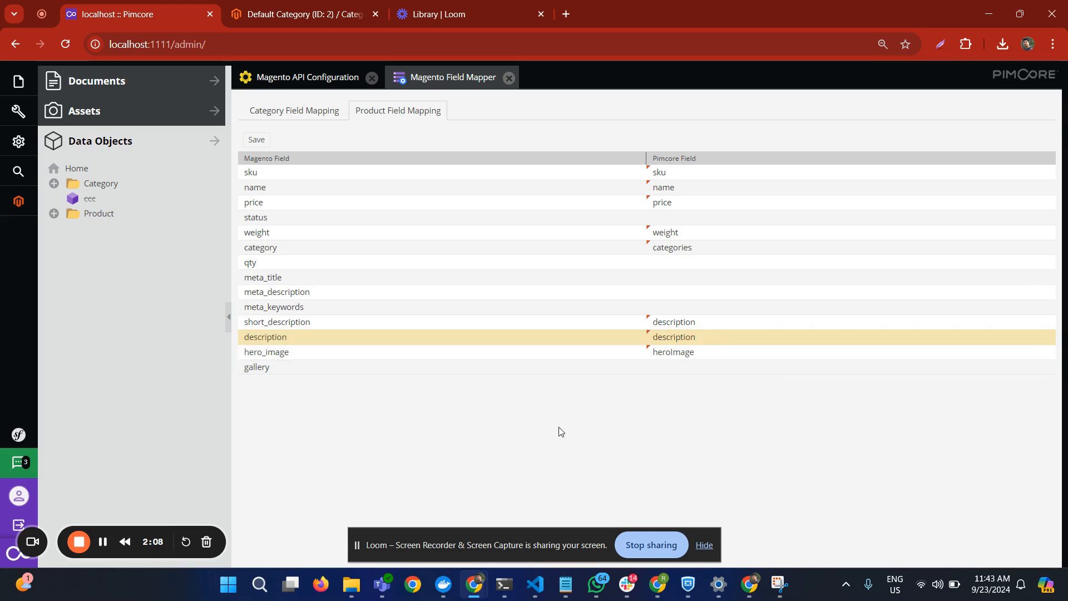
left_click(252, 141)
left_click(533, 337)
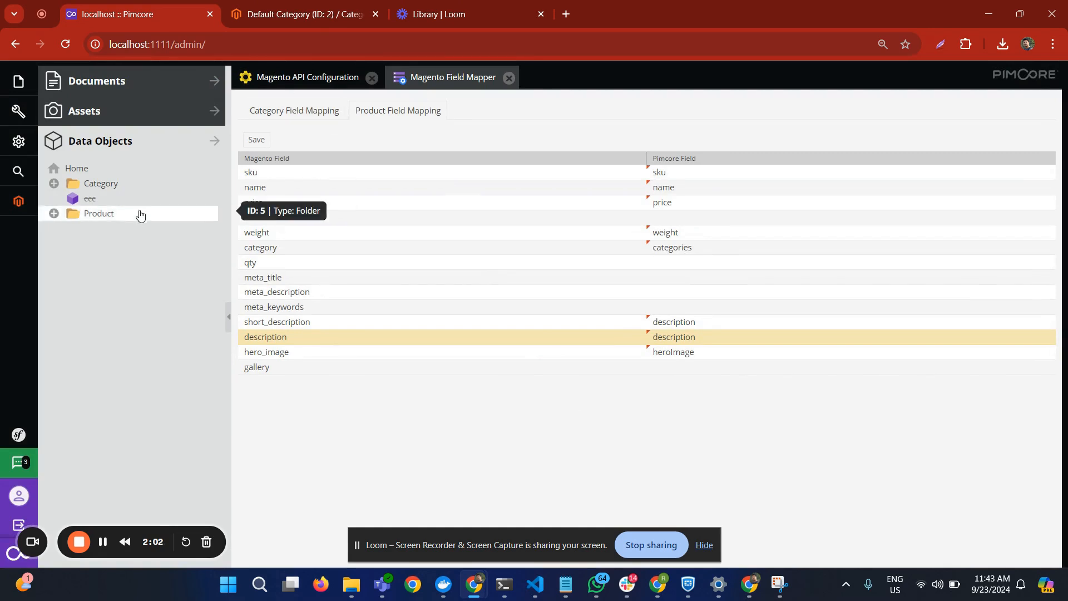
- Expand the Product and Category folders in the data object tree and close the Magento field mapper and API configuration
left_click(53, 214)
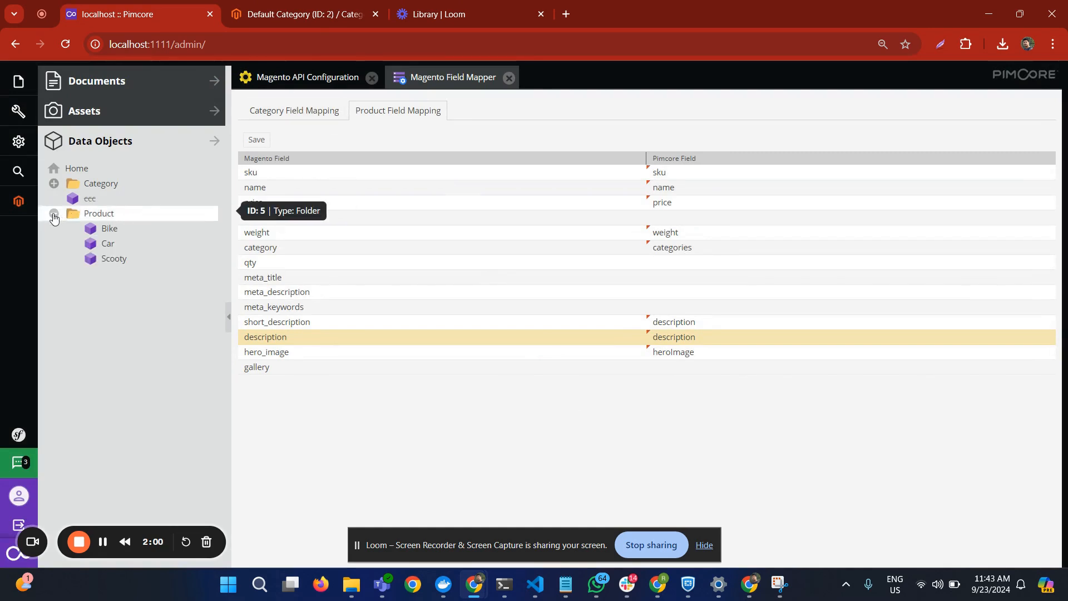
left_click(54, 183)
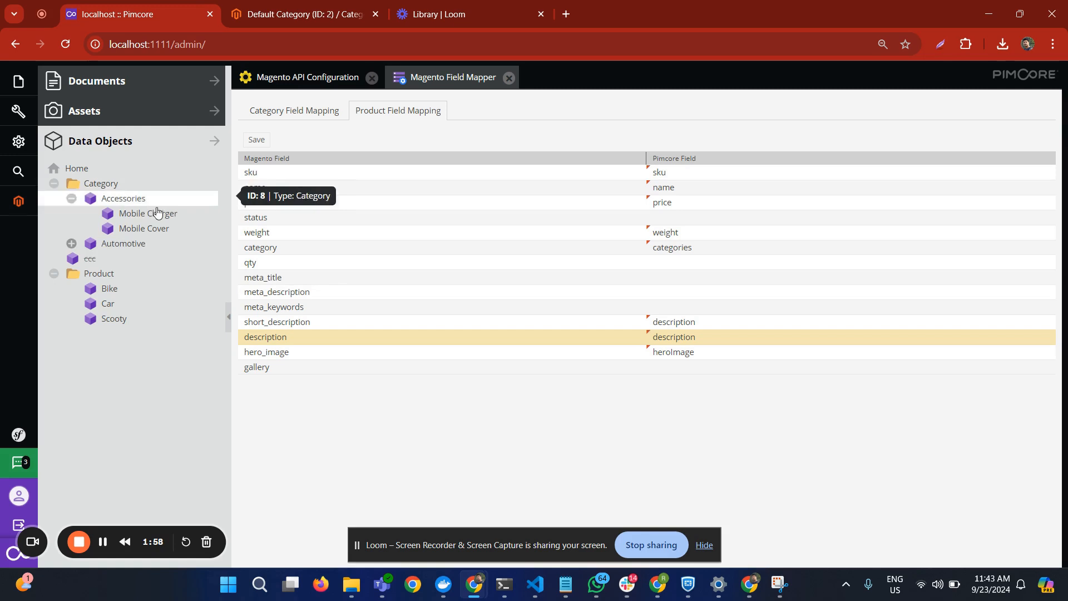
left_click(509, 78)
left_click(371, 78)
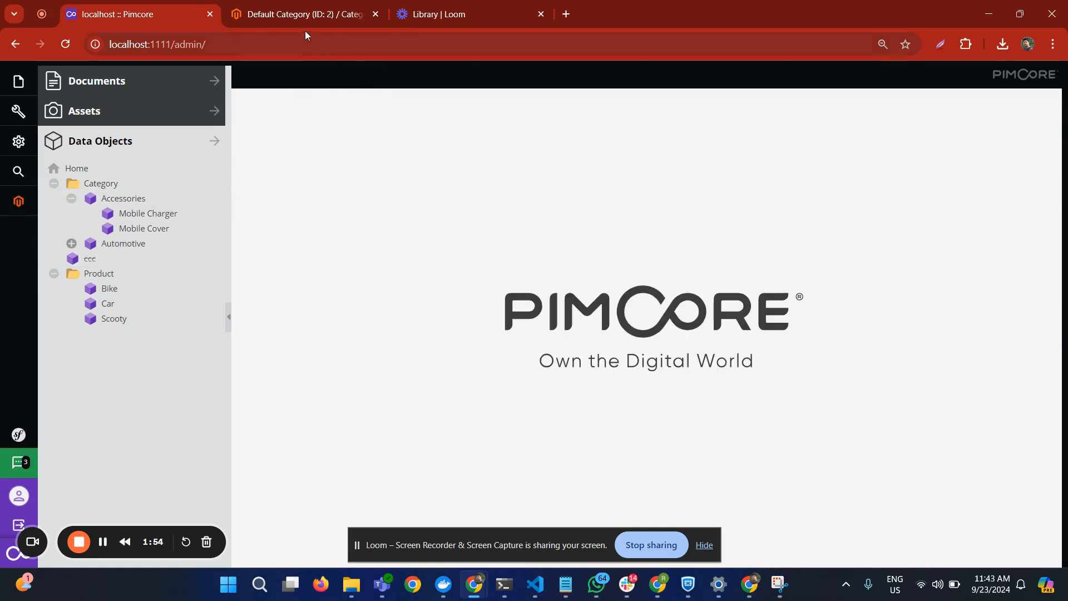
- Add a new Category object named Screen Guard under the Accessories category
right_click(131, 201)
mouse_move(195, 209)
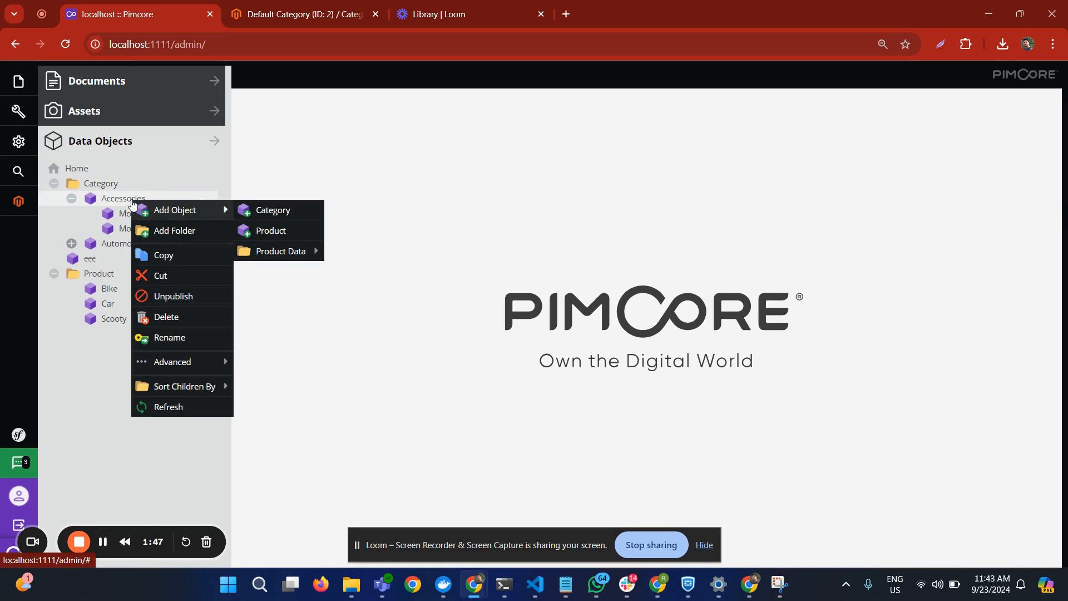
left_click(266, 210)
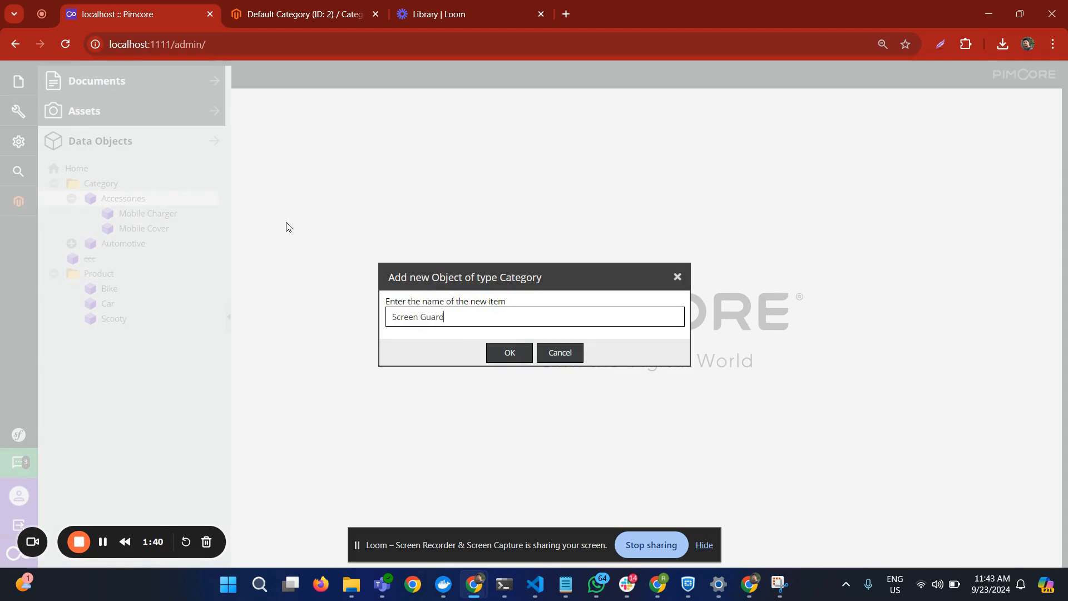
left_click(504, 353)
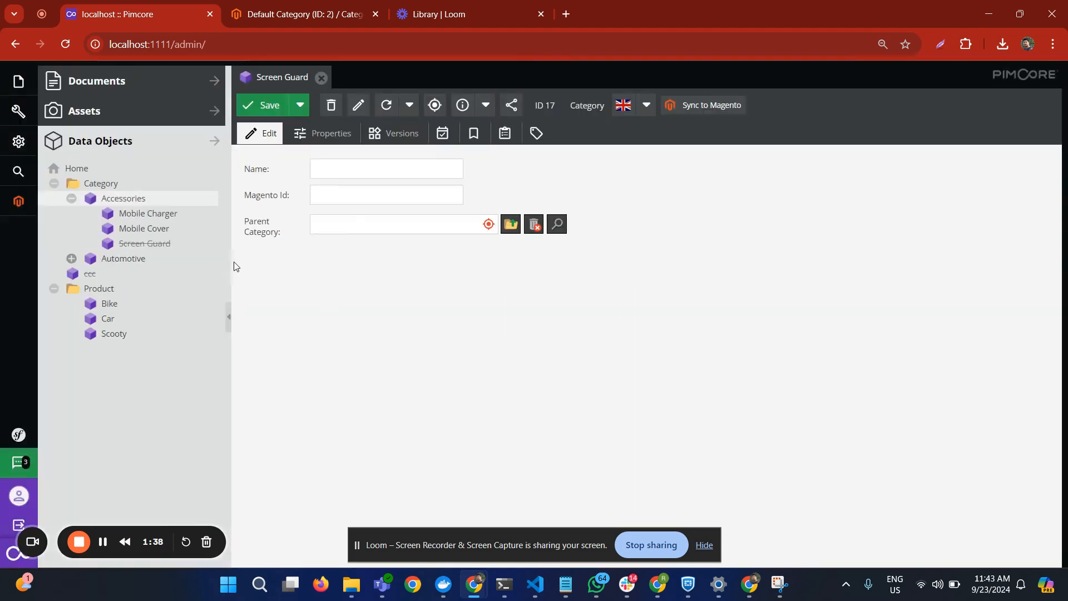
- Set the category's name to Screen Guard and its parent category to /Category/Accessories, and save and publish it
left_click(352, 167)
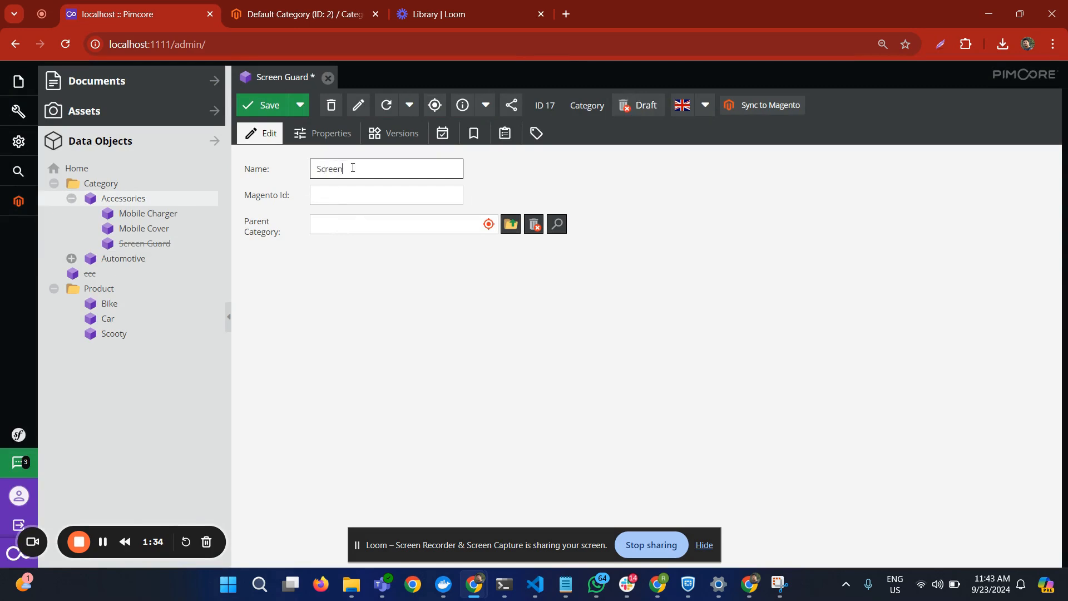
left_click(328, 200)
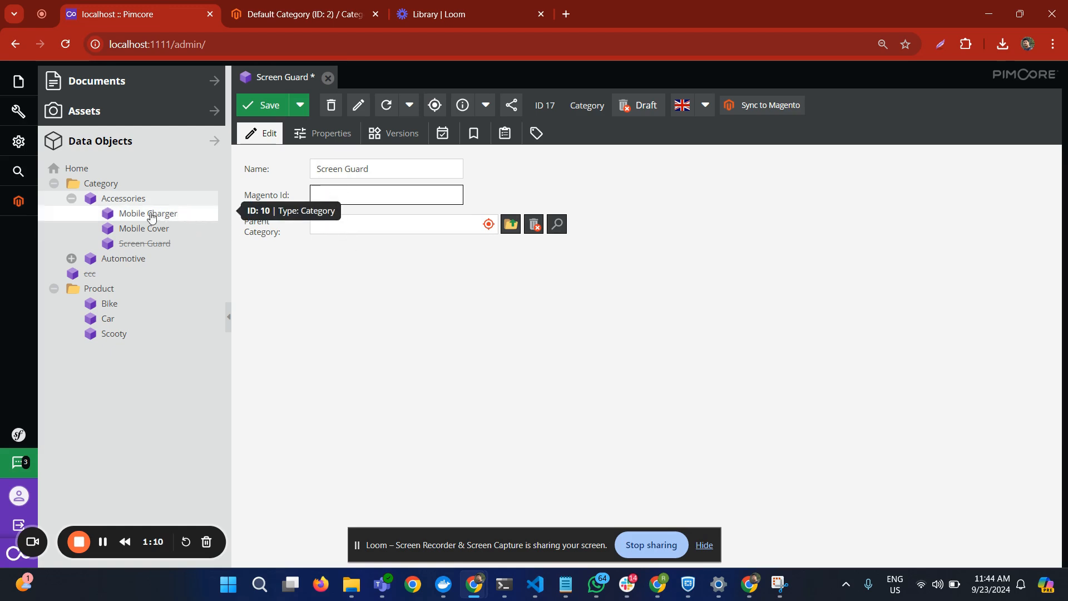
left_click_drag(119, 199, 338, 224)
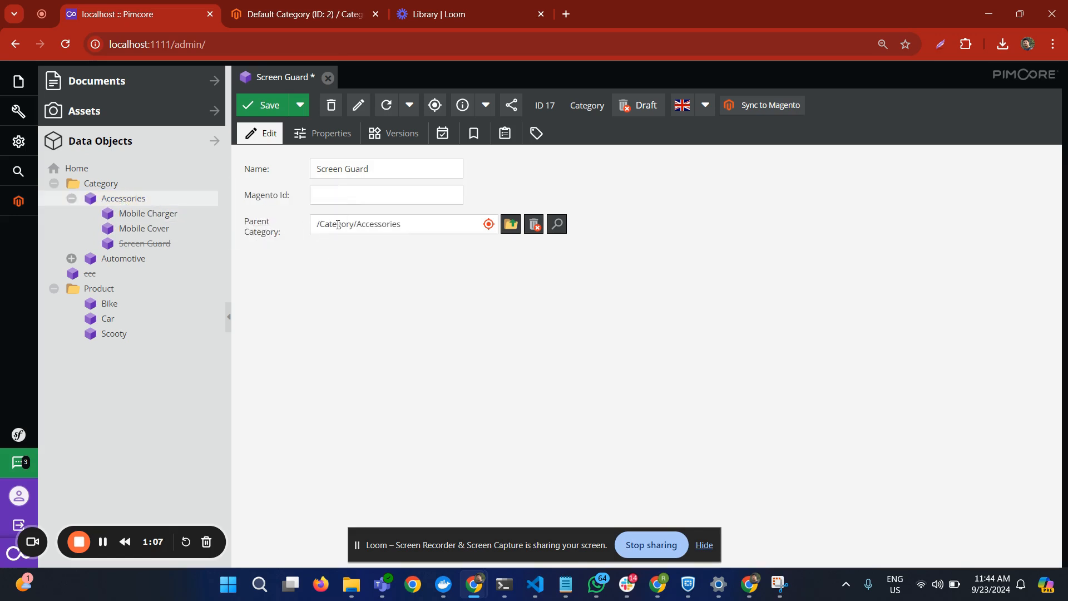
left_click(300, 105)
left_click(296, 169)
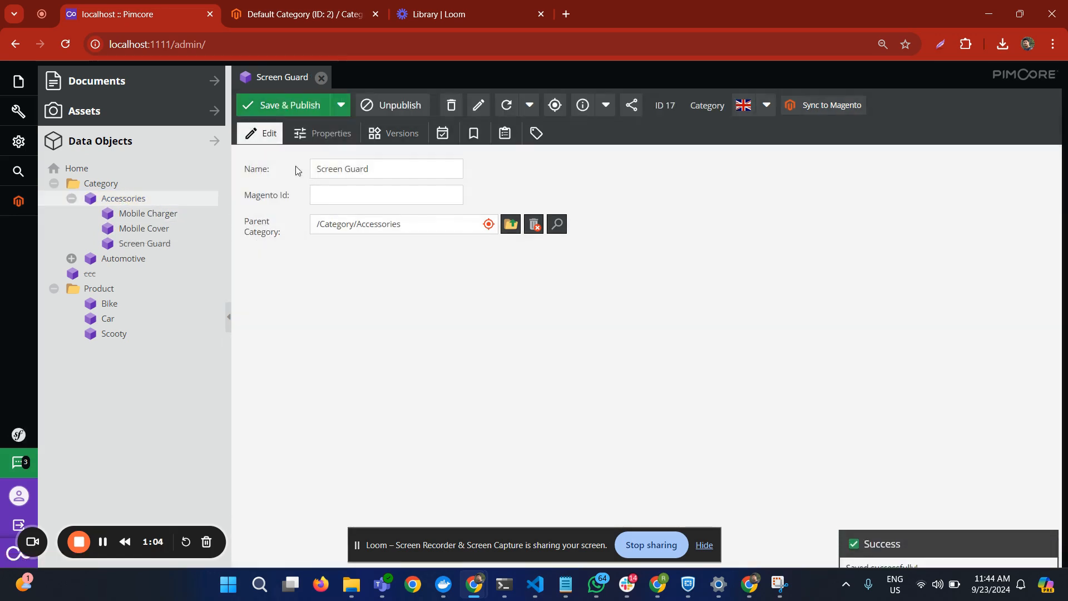
- Sync the Screen Guard category to Magento and check the Magento Id assigned to it
left_click(830, 108)
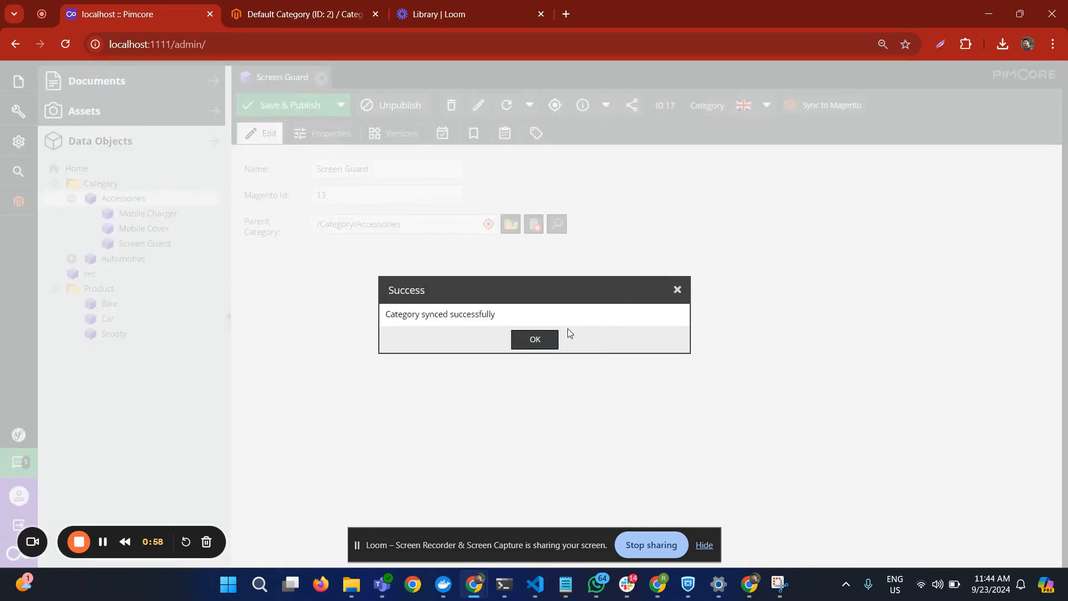
left_click(535, 339)
double_click(368, 195)
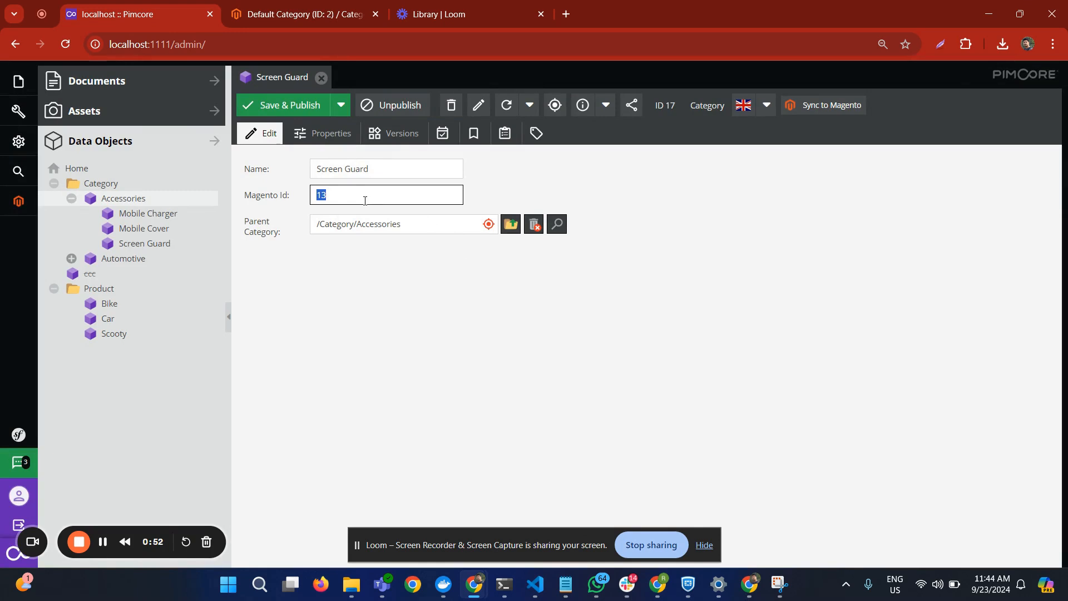
- Switch to the Magento admin, reload the category page and expand Accessories to check for the synced Screen Guard category
left_click(293, 24)
left_click(235, 53)
key("Return")
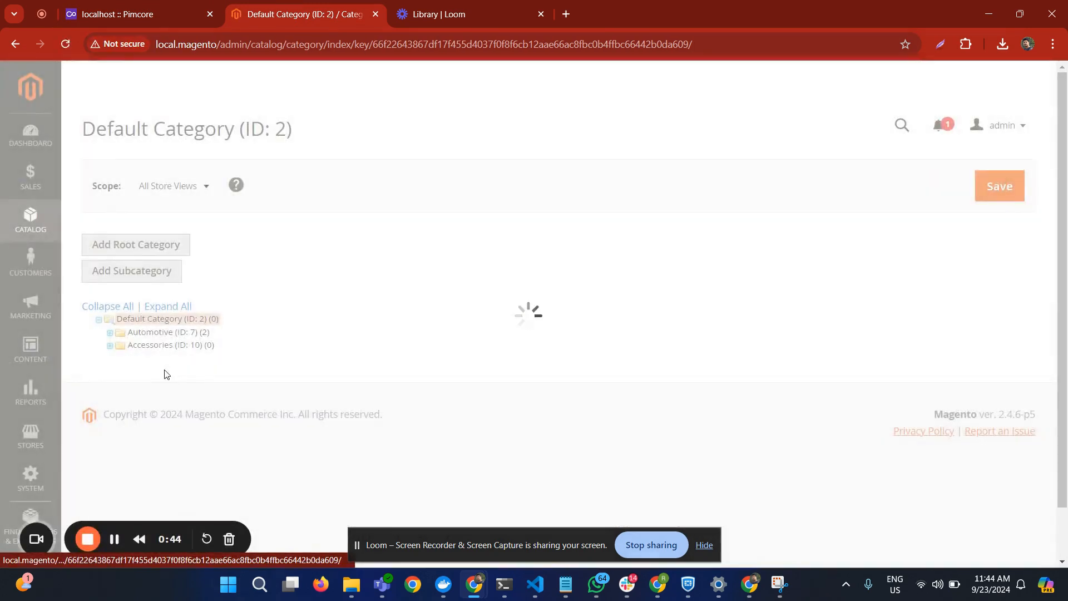
left_click(110, 346)
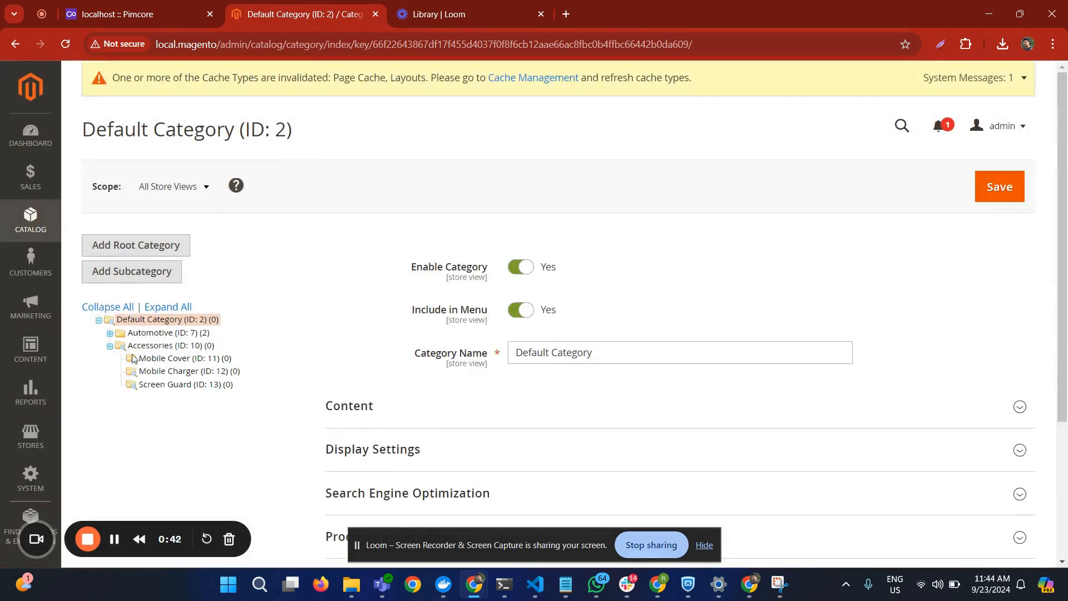
- Open the Screen Guard category under Accessories to view its details in Magento
left_click(163, 390)
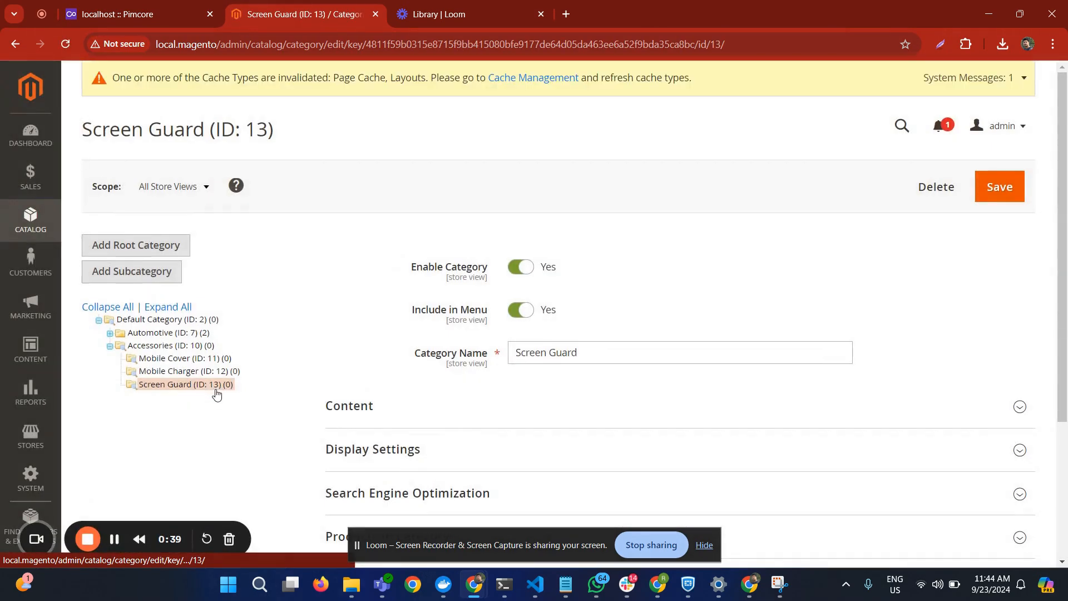
- Switch back to Pimcore, open the Bike product and review its Magento Id and English short description
left_click(143, 16)
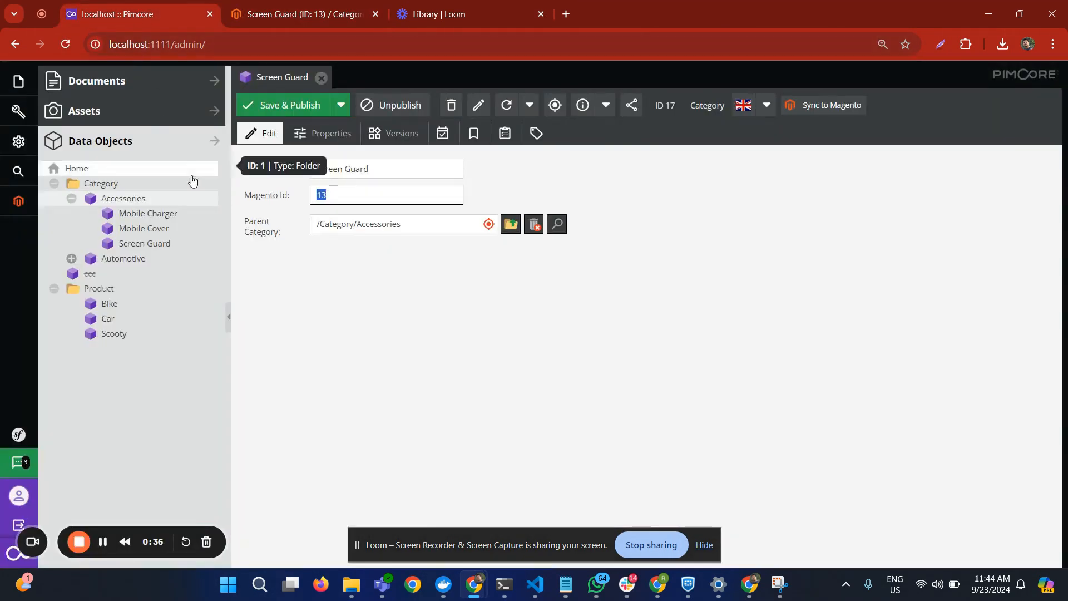
left_click(107, 309)
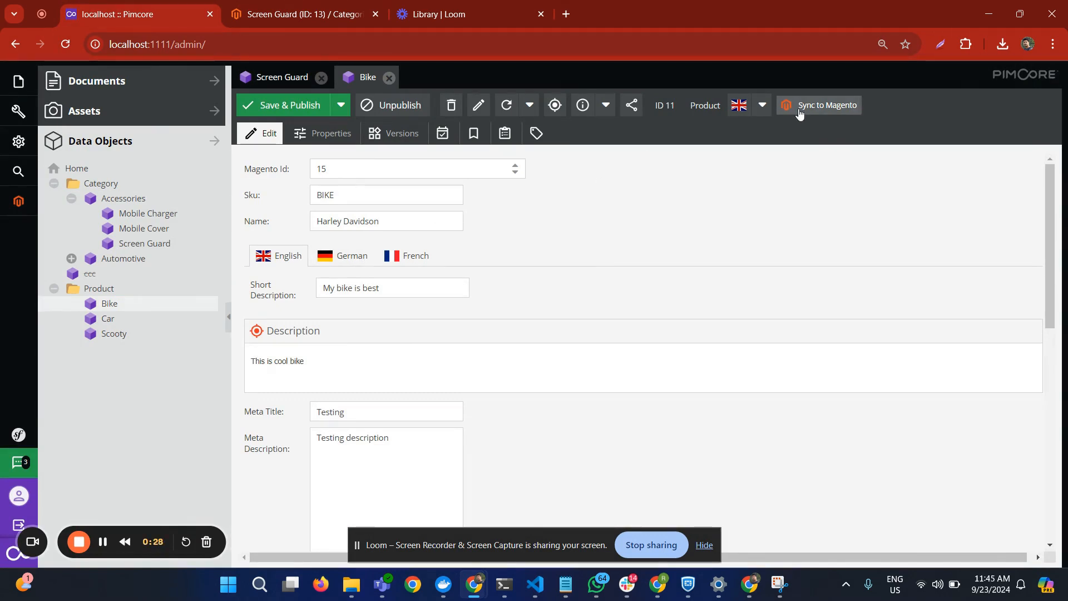
triple_click(366, 287)
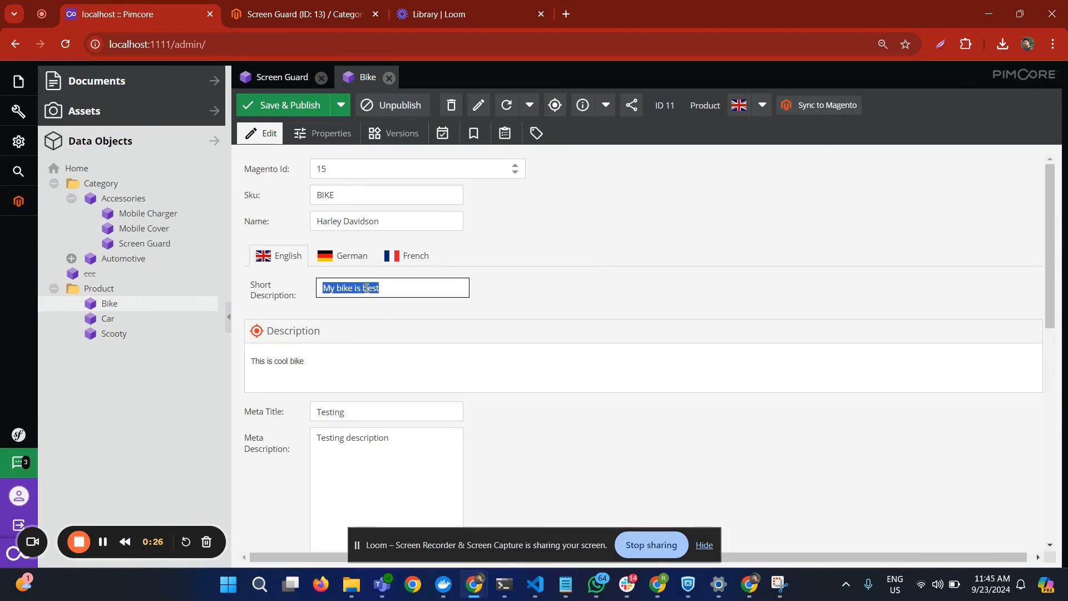
left_click(275, 15)
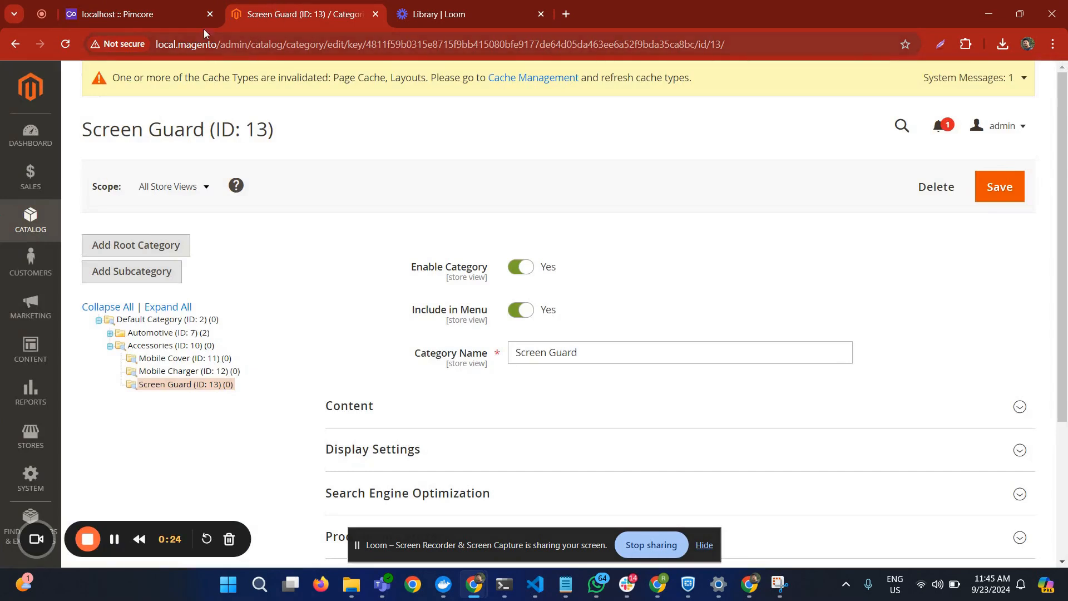
left_click(146, 15)
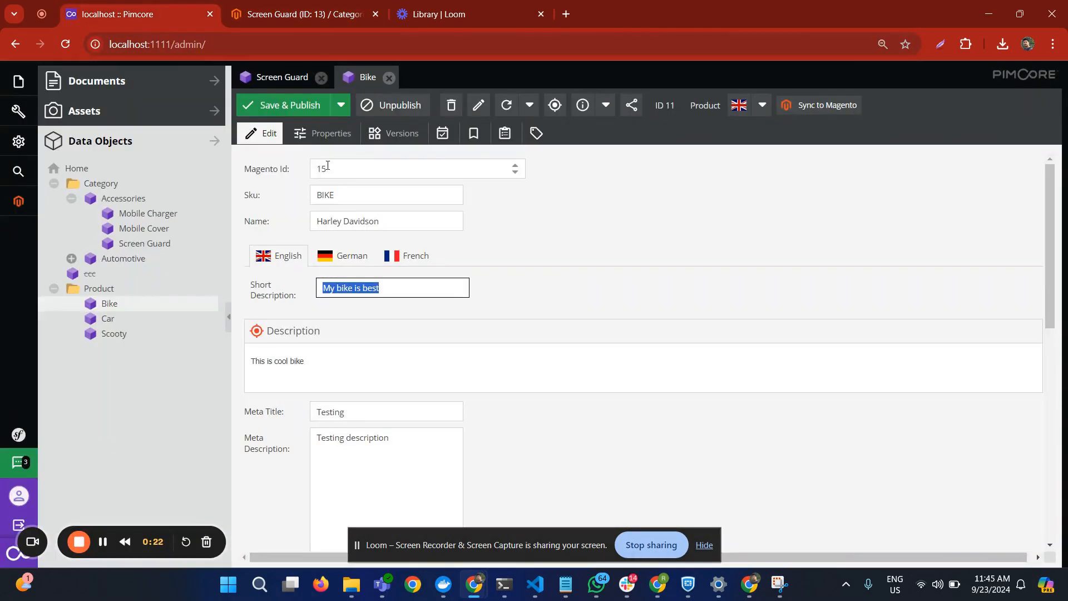
double_click(328, 165)
- Set the Bike product's English short description to Nice Bike, and save and publish the product
triple_click(339, 281)
type("Nice B")
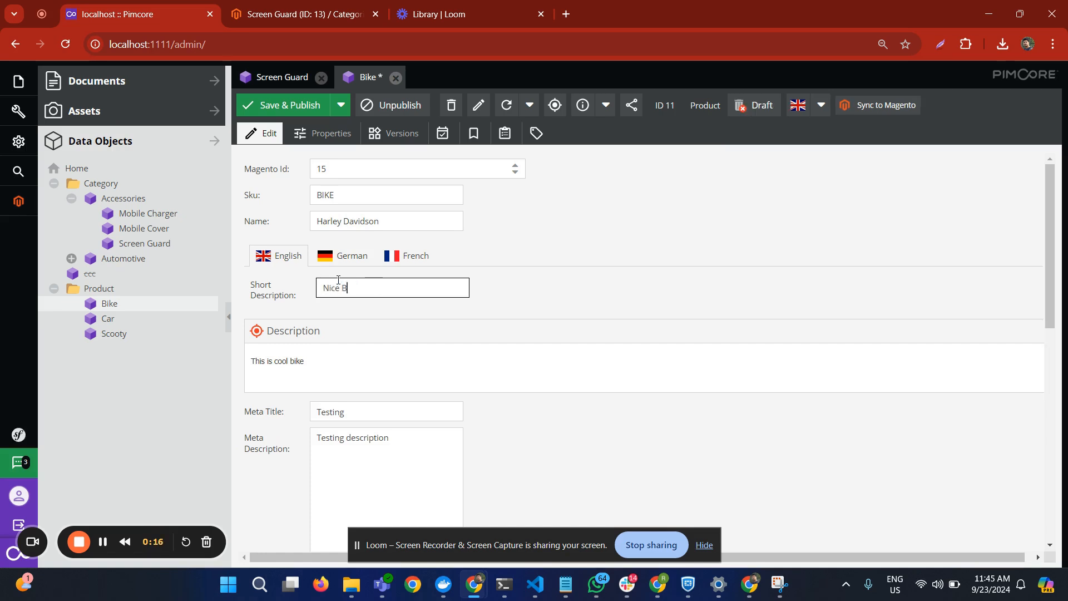
type("ike")
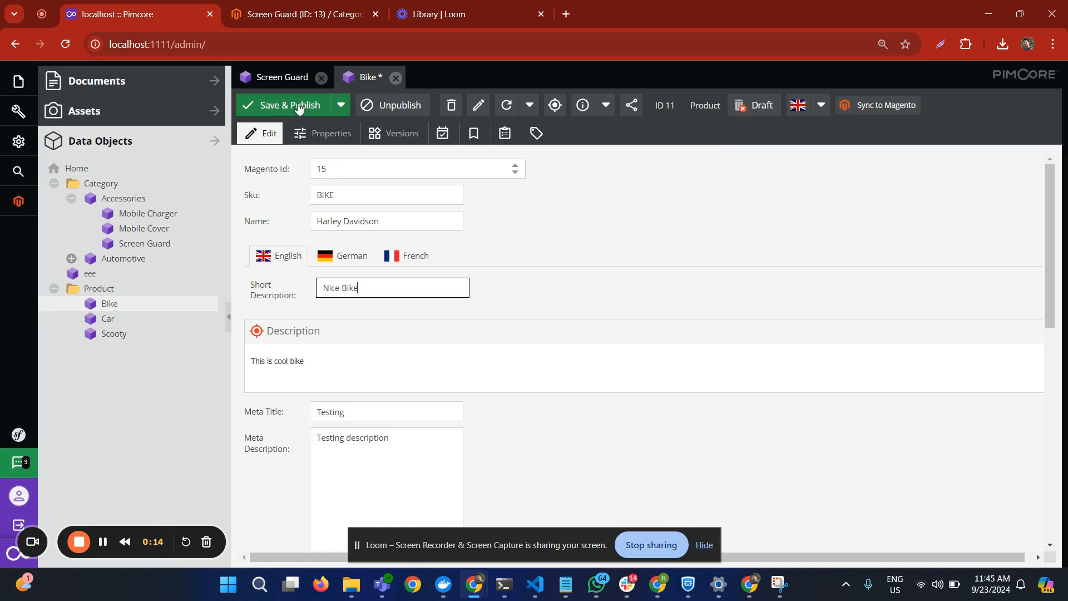
left_click(298, 104)
- Check the Bike product's Magento Id and switch to the Magento admin
double_click(364, 170)
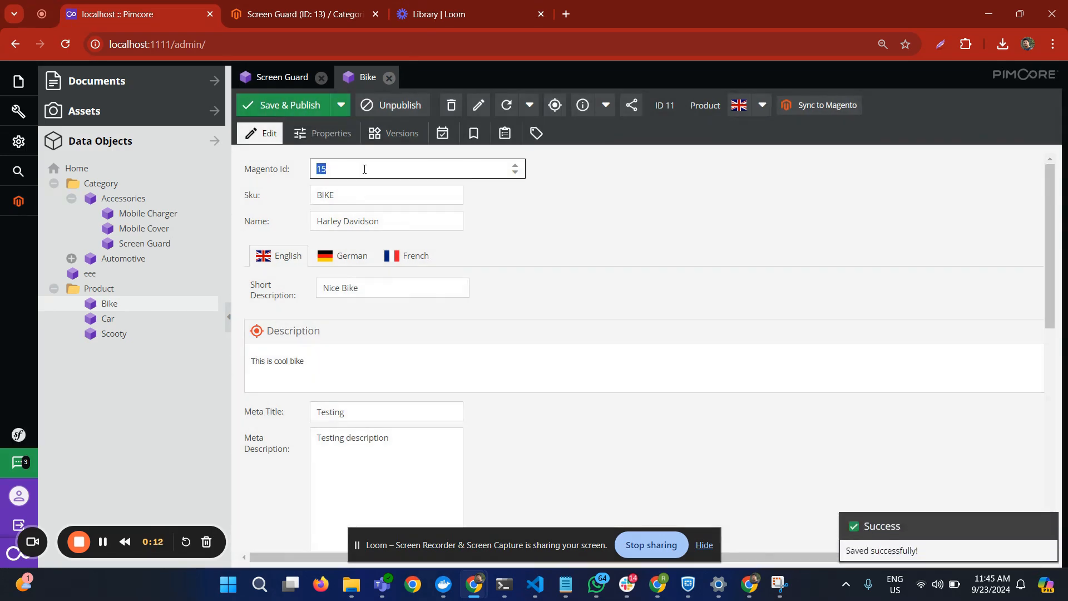
left_click(314, 16)
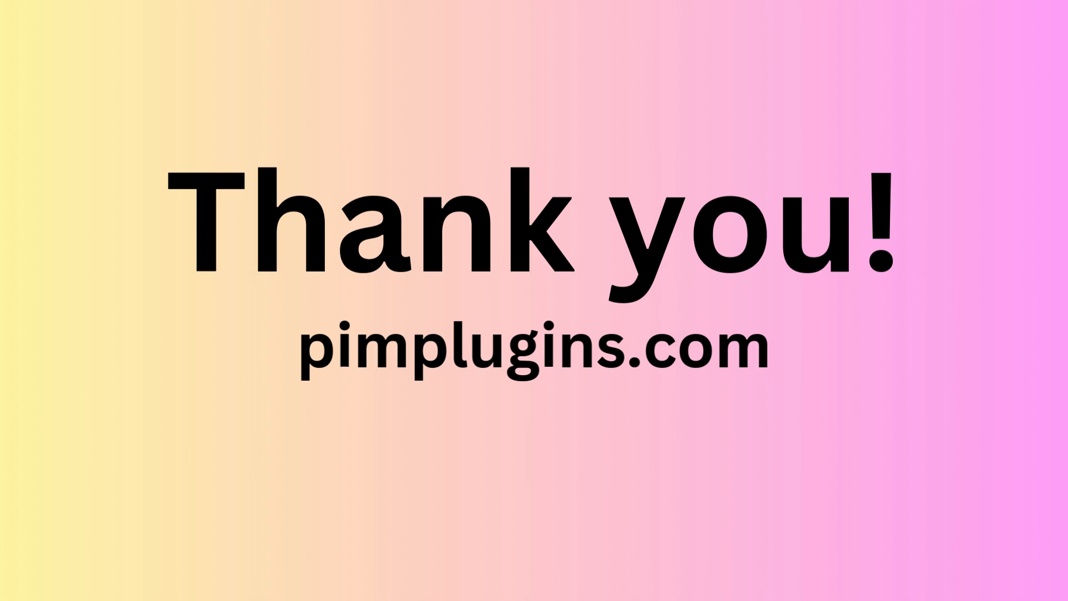